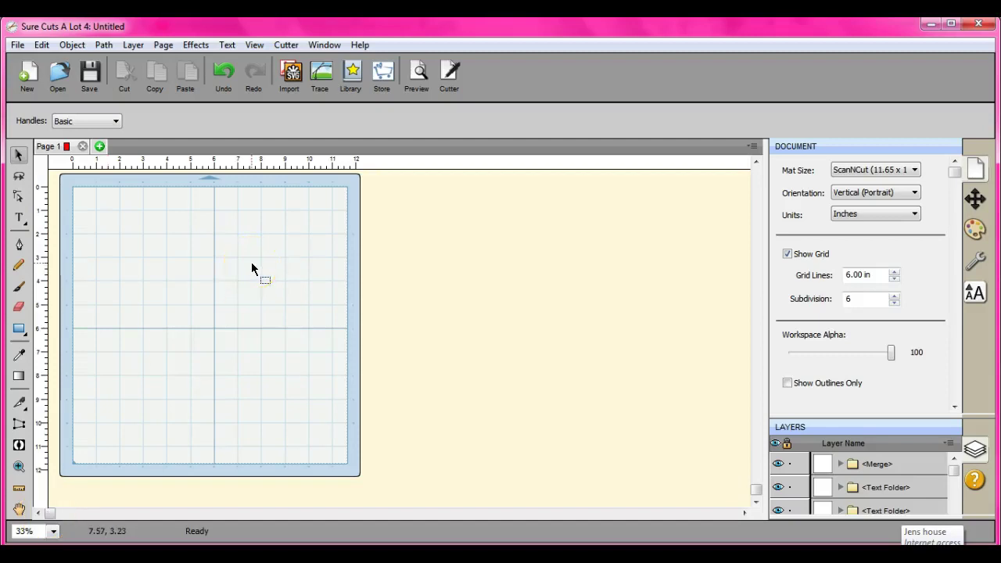
- Start an image trace and browse to the JPG PNG files folder holding the chevron owl picture
click(393, 146)
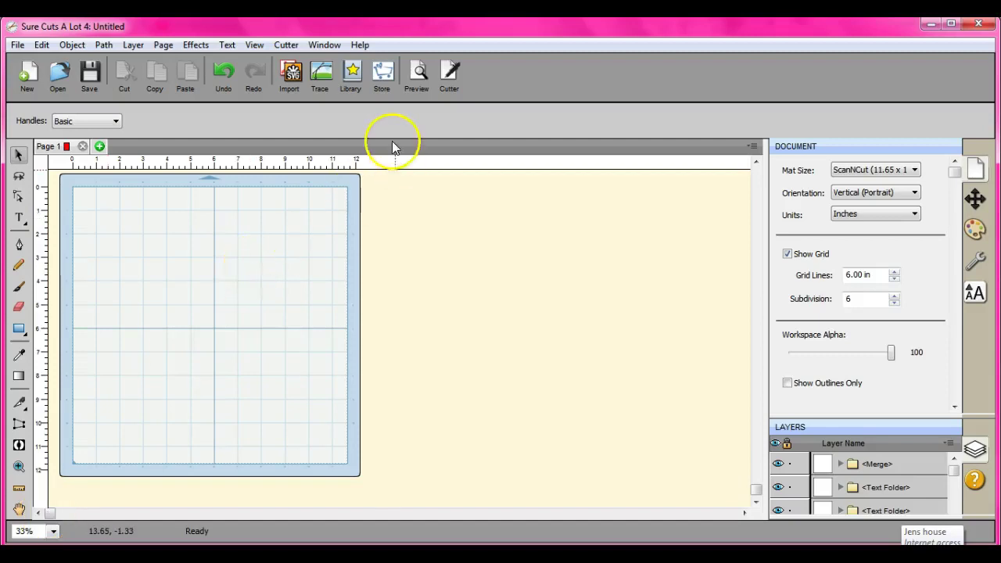
click(320, 77)
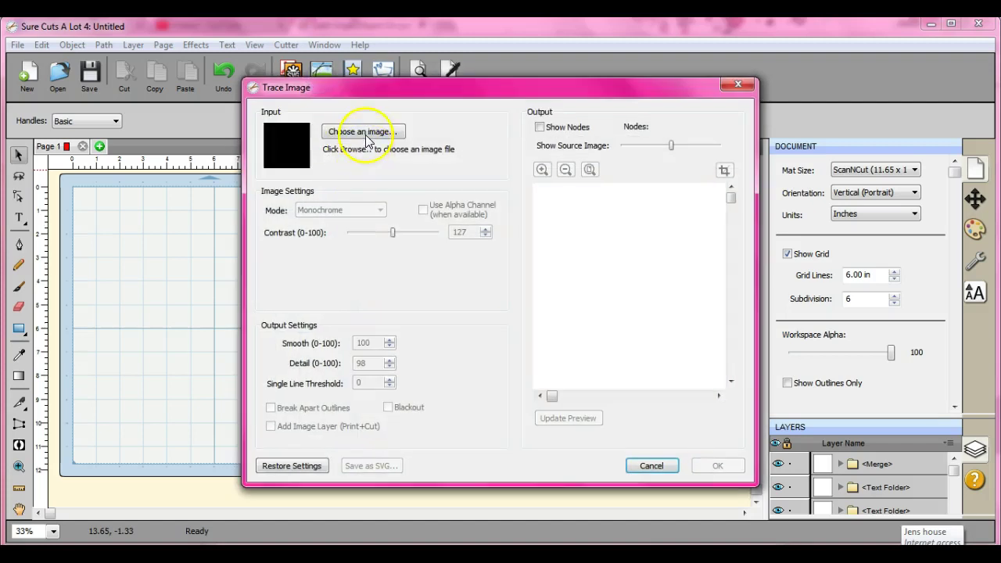
click(367, 138)
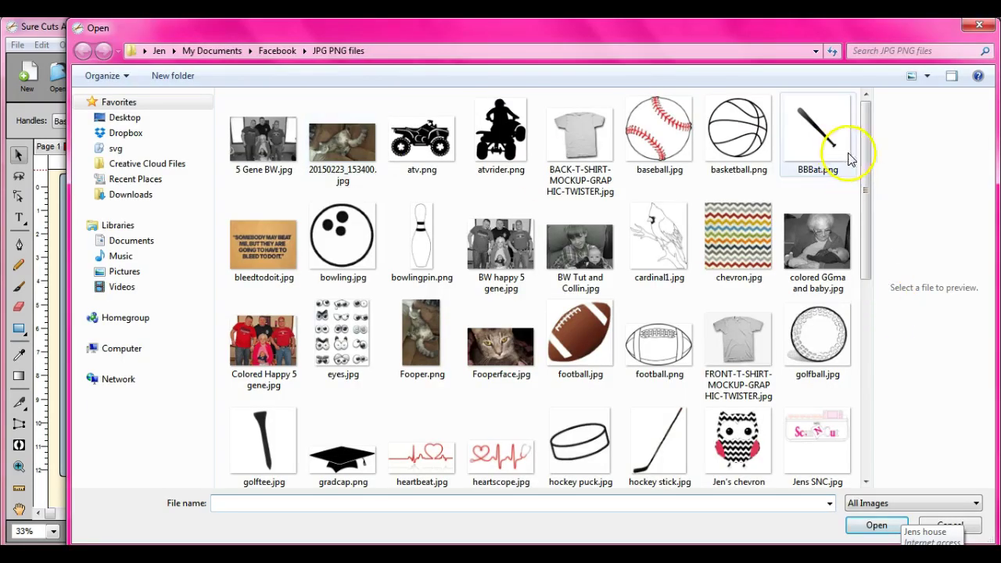
drag(868, 158, 867, 267)
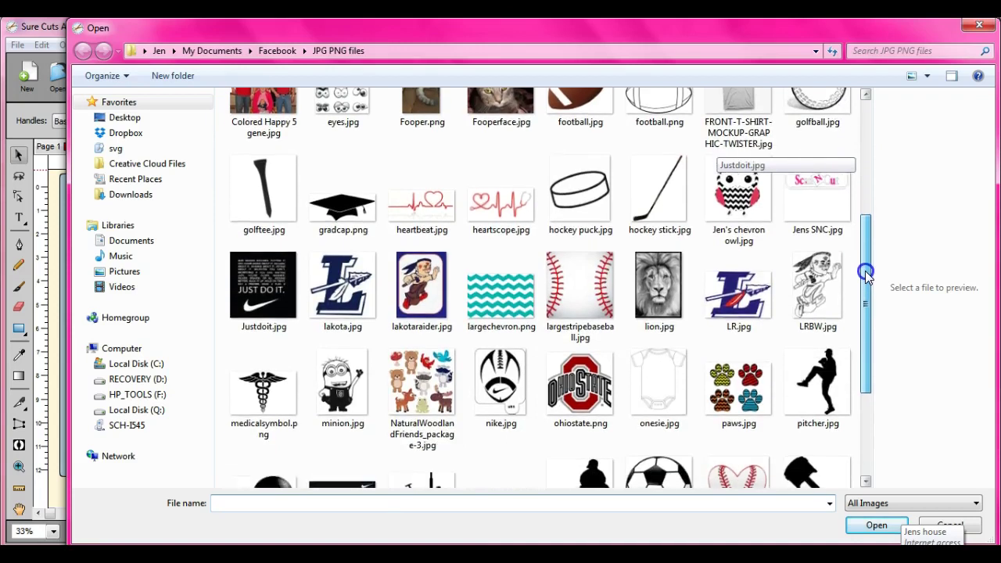
- Trace the chevron owl JPG at contrast 218 and place it on page 1
double_click(728, 184)
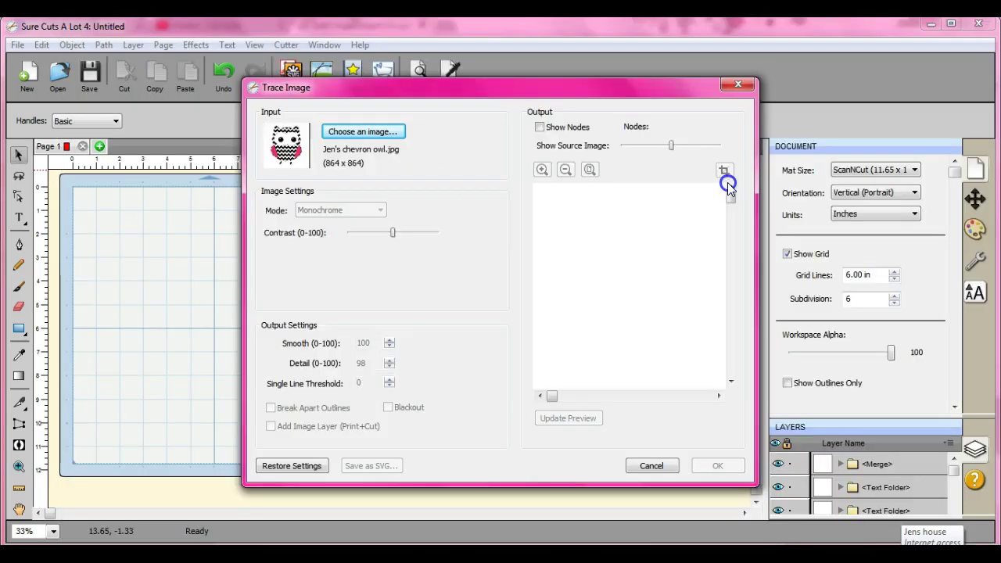
click(482, 233)
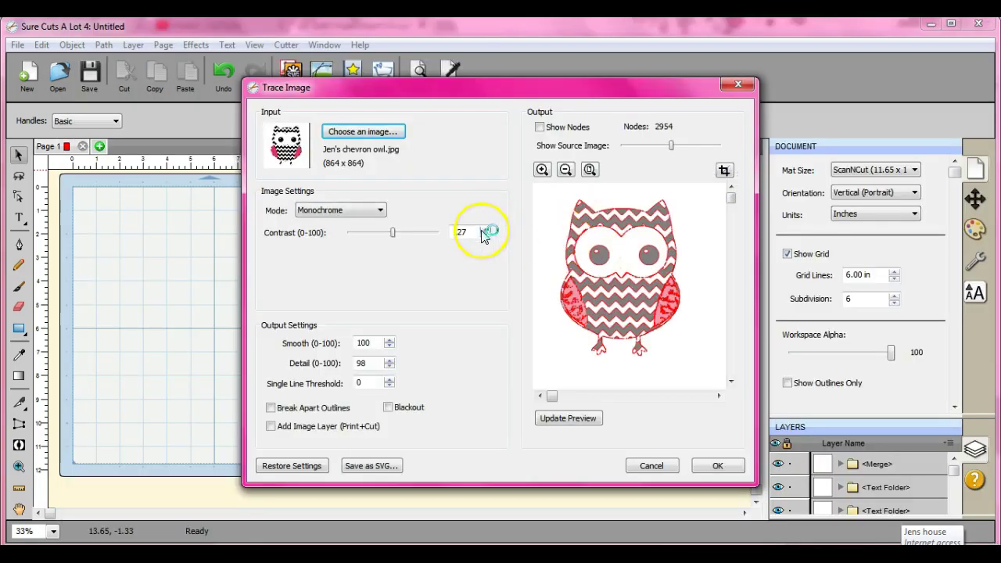
click(487, 228)
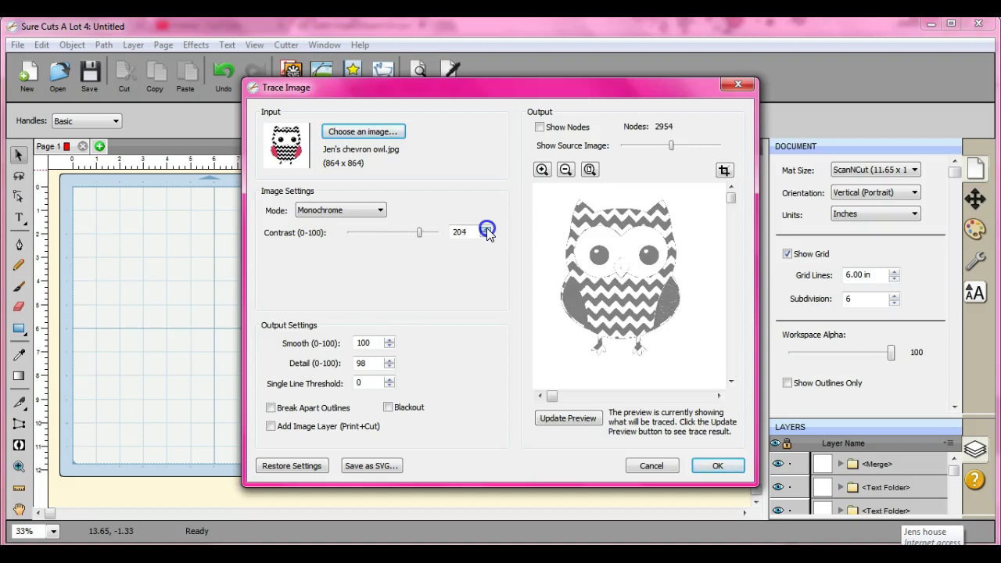
click(486, 229)
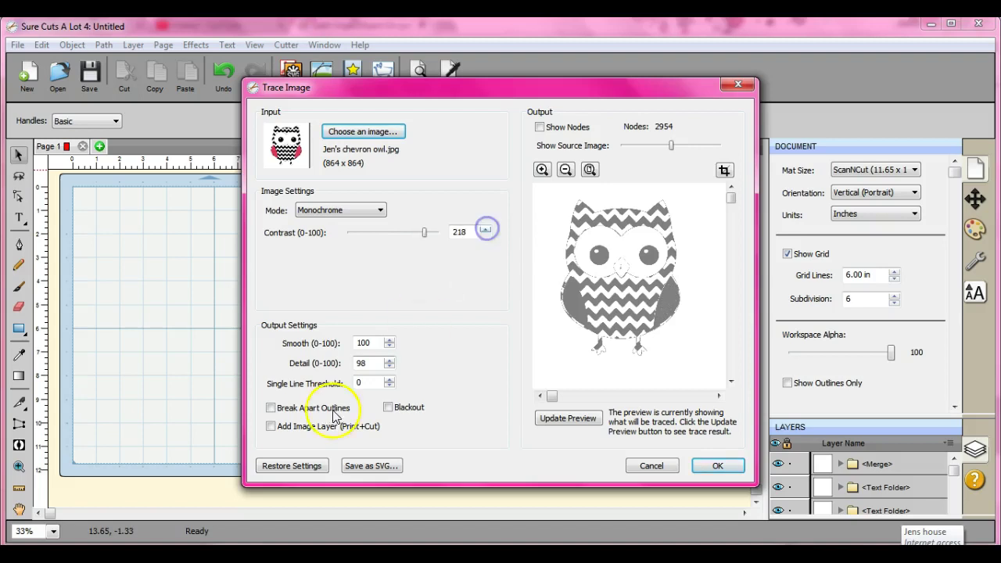
click(568, 418)
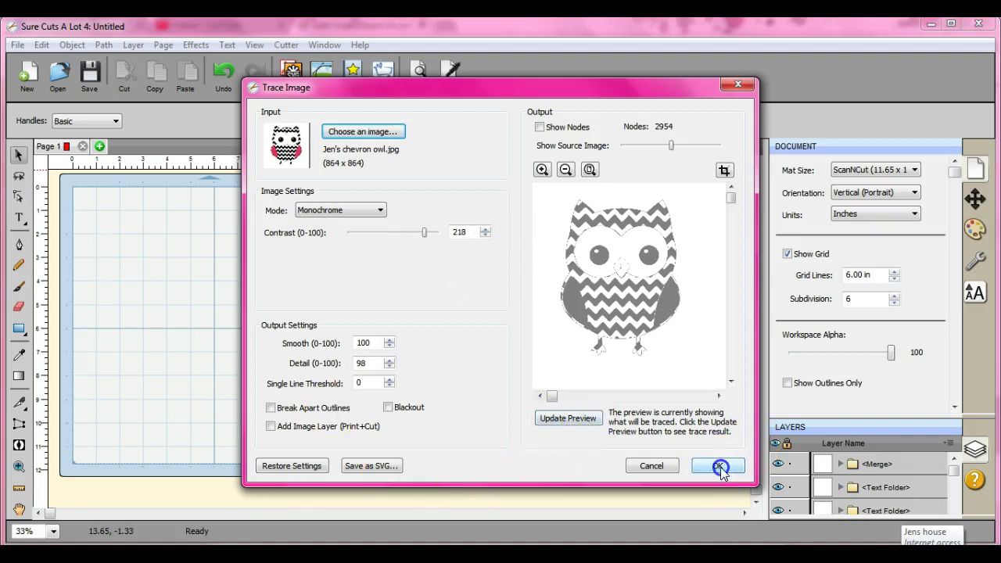
click(718, 466)
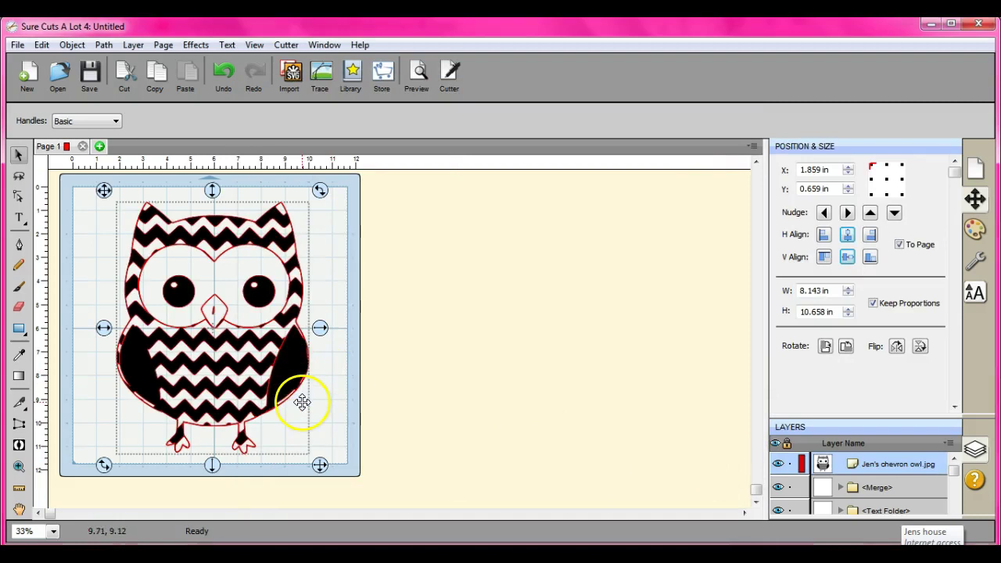
click(72, 44)
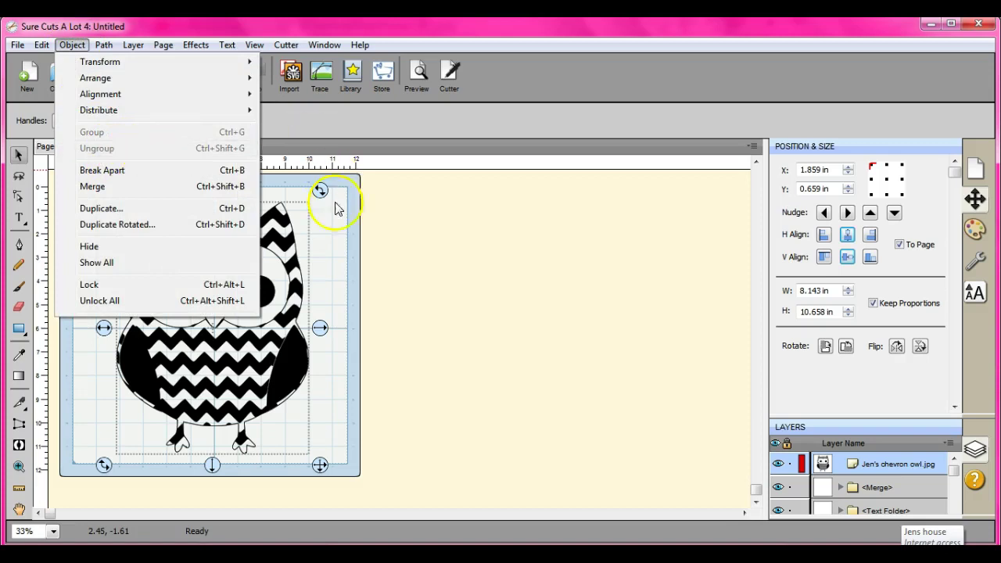
click(351, 232)
click(282, 235)
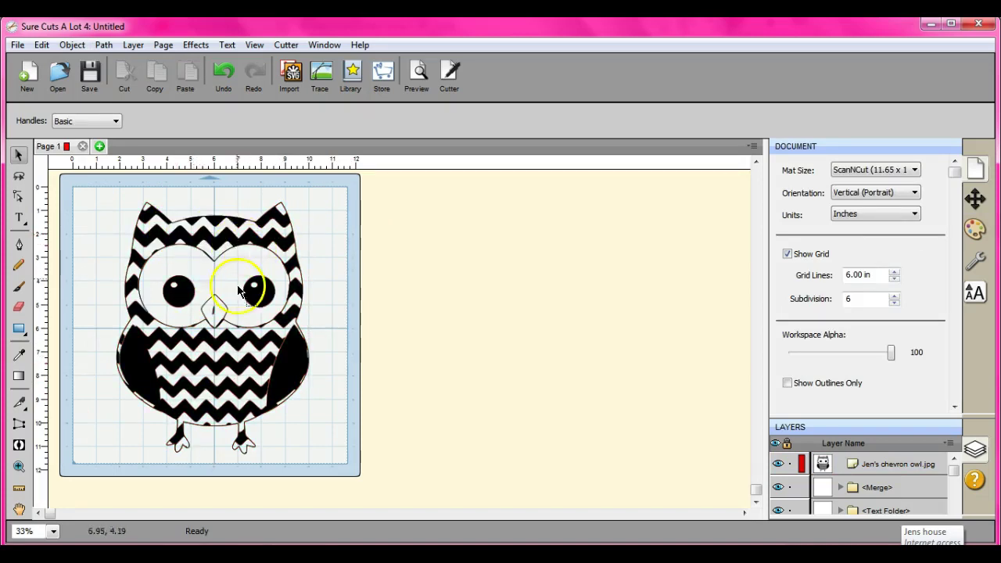
mouse_move(232, 361)
mouse_down()
mouse_move(321, 350)
mouse_move(188, 347)
mouse_move(225, 357)
mouse_up()
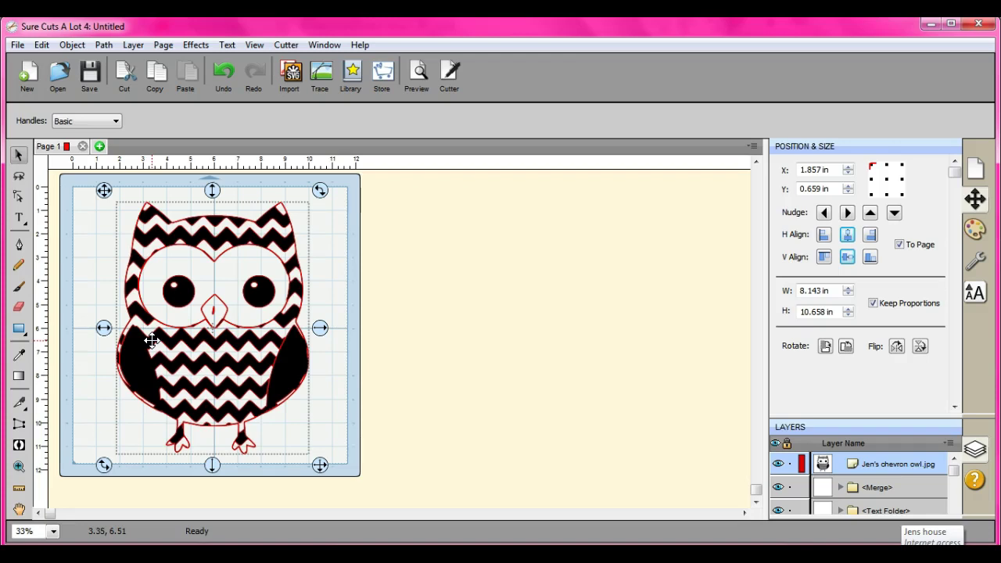
- Apply Object > Break Apart to the traced owl and turn on Show Outlines Only
click(71, 45)
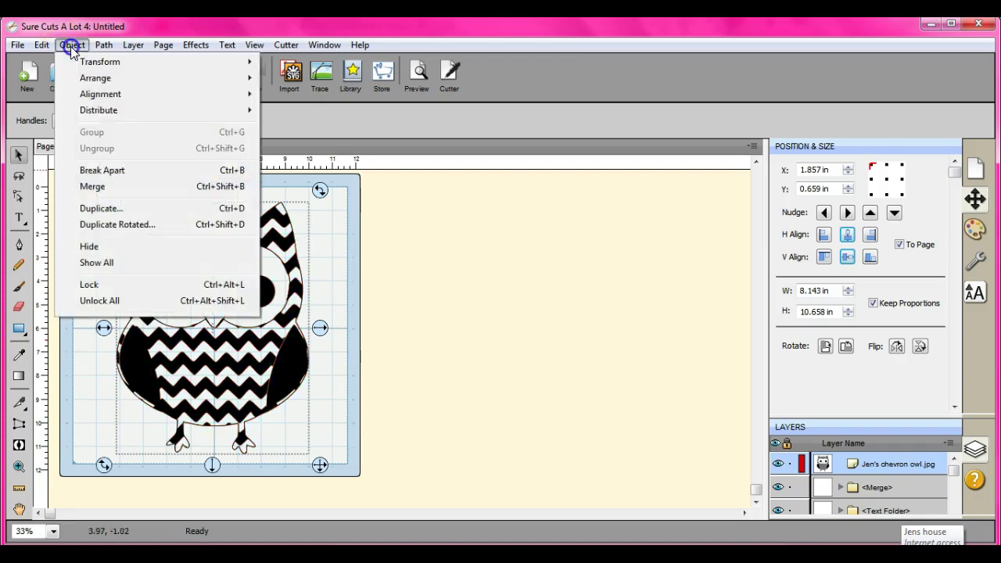
click(129, 170)
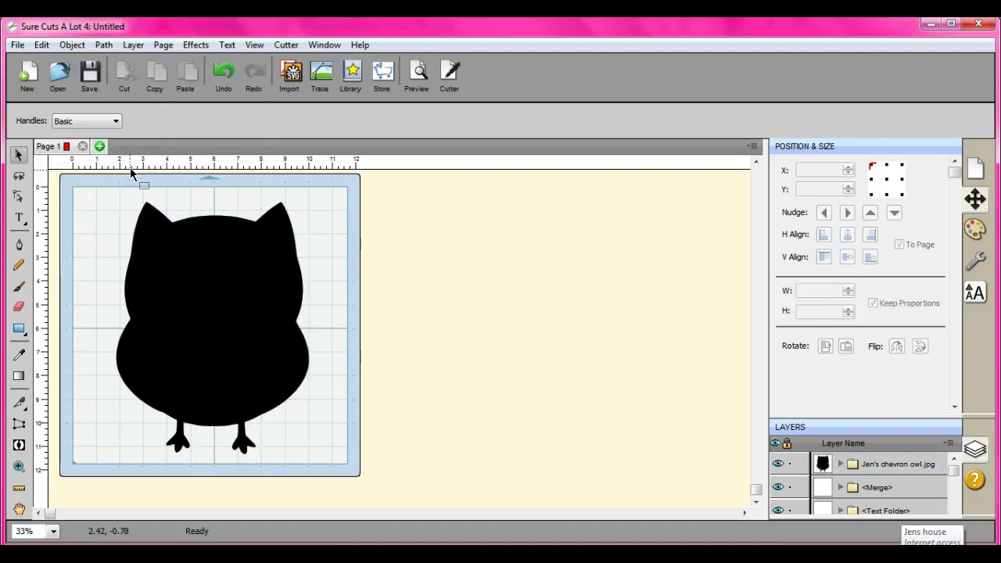
click(257, 295)
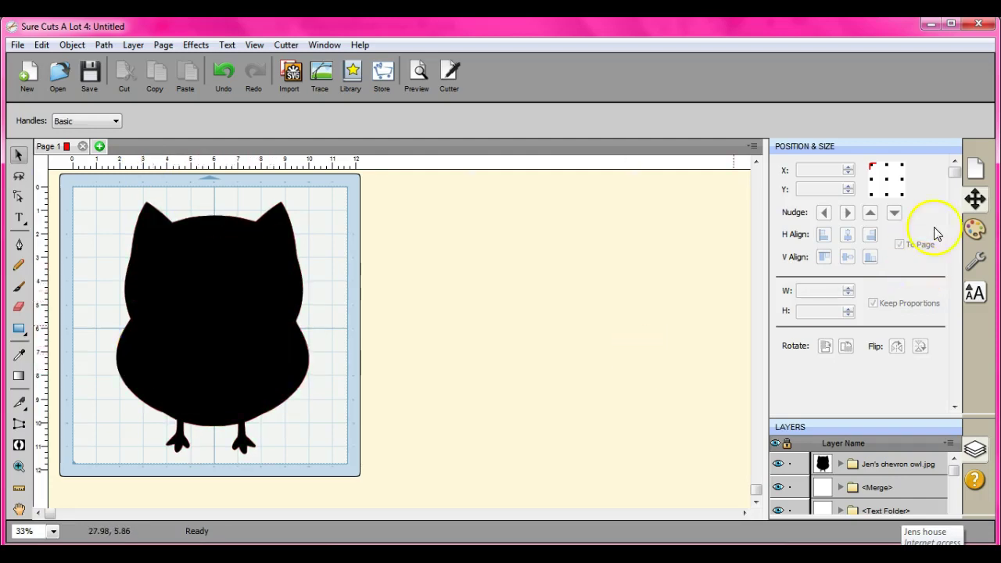
click(976, 169)
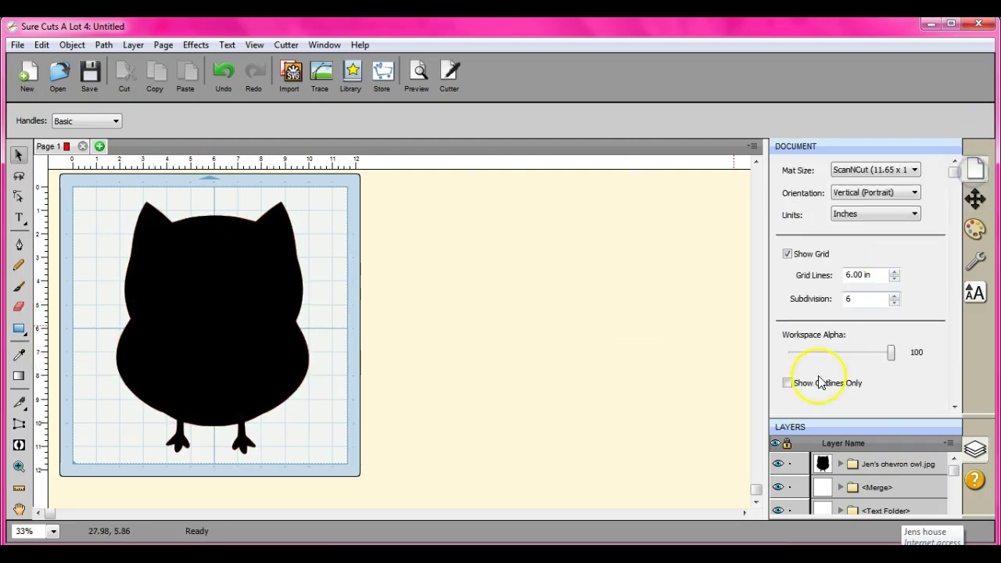
click(787, 382)
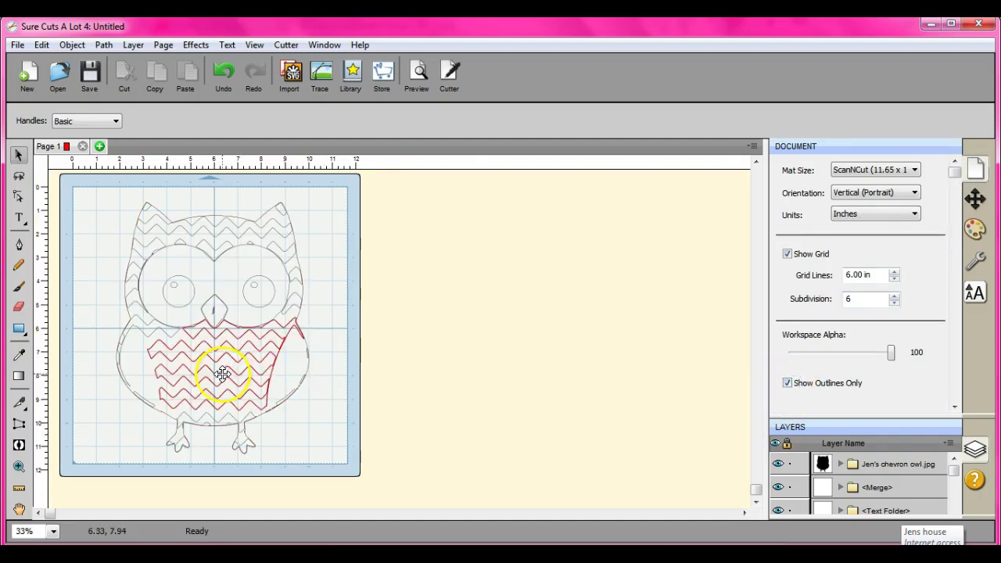
- Add Page 2 (green), Page 3 (blue) and Page 4 (magenta), then go back to Page 1
click(100, 147)
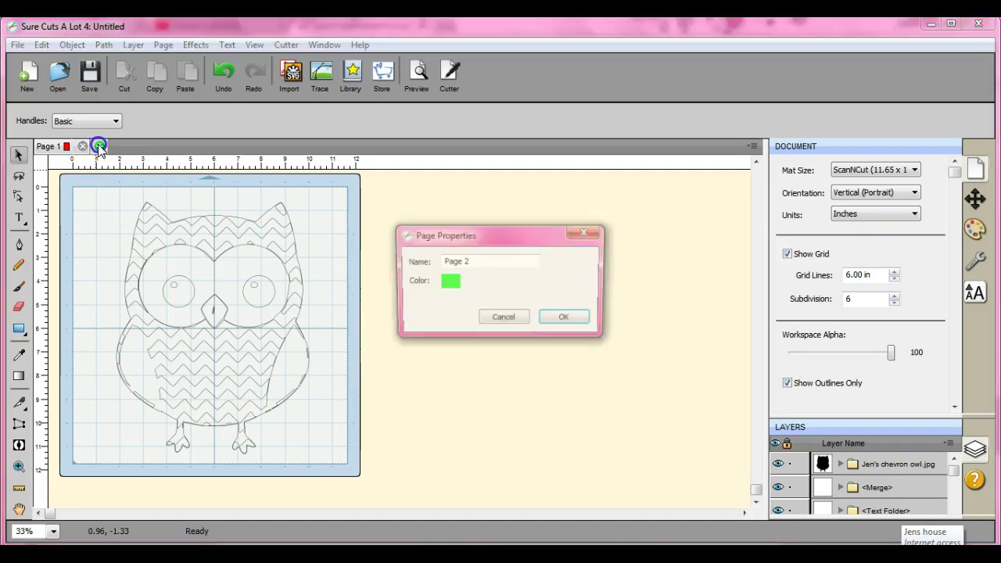
click(563, 320)
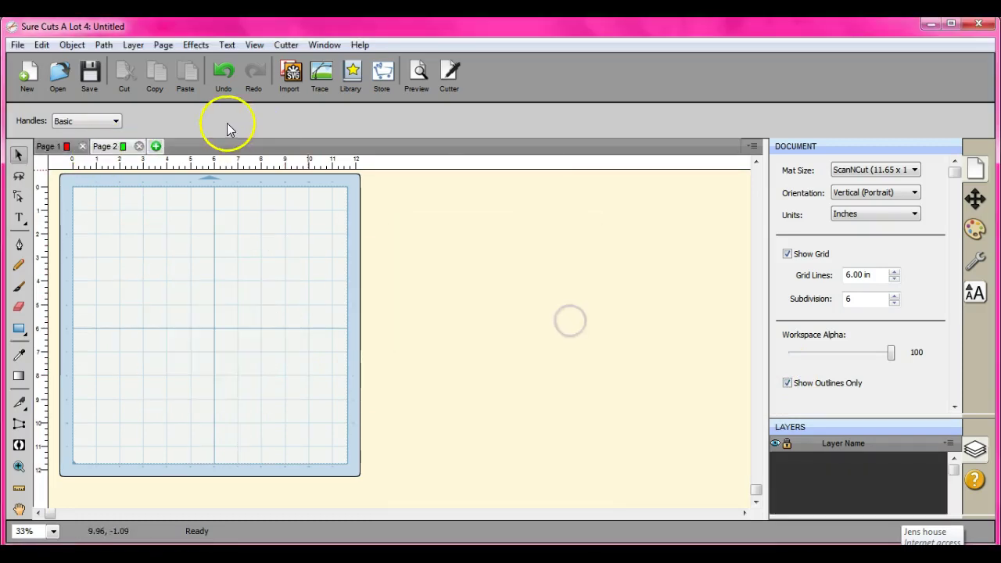
click(157, 147)
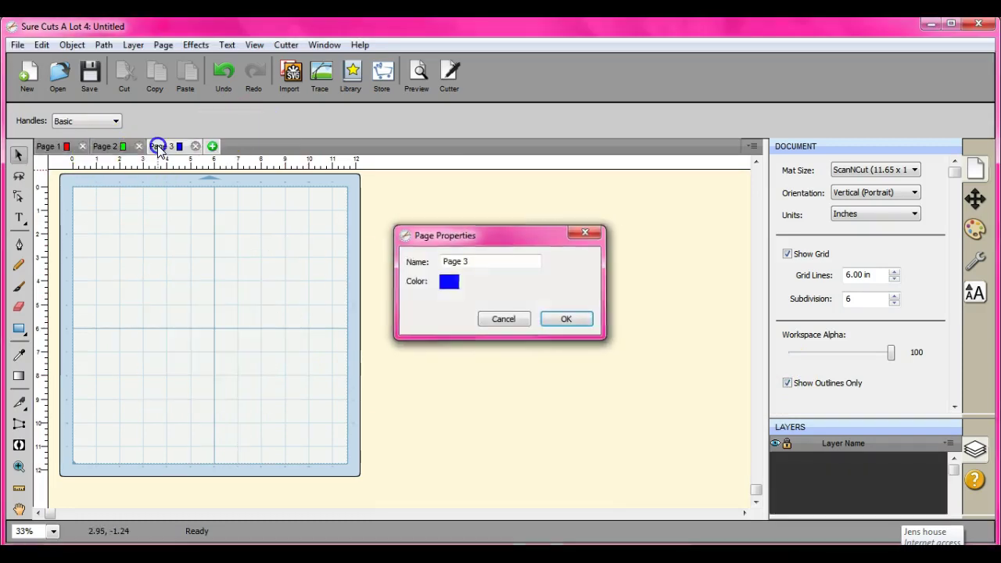
key(Return)
click(213, 147)
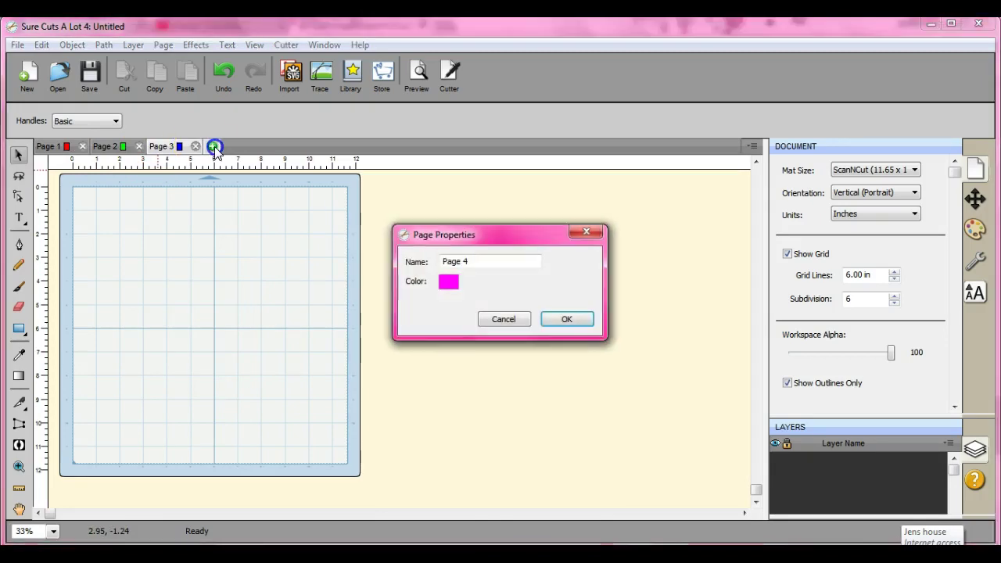
key(Return)
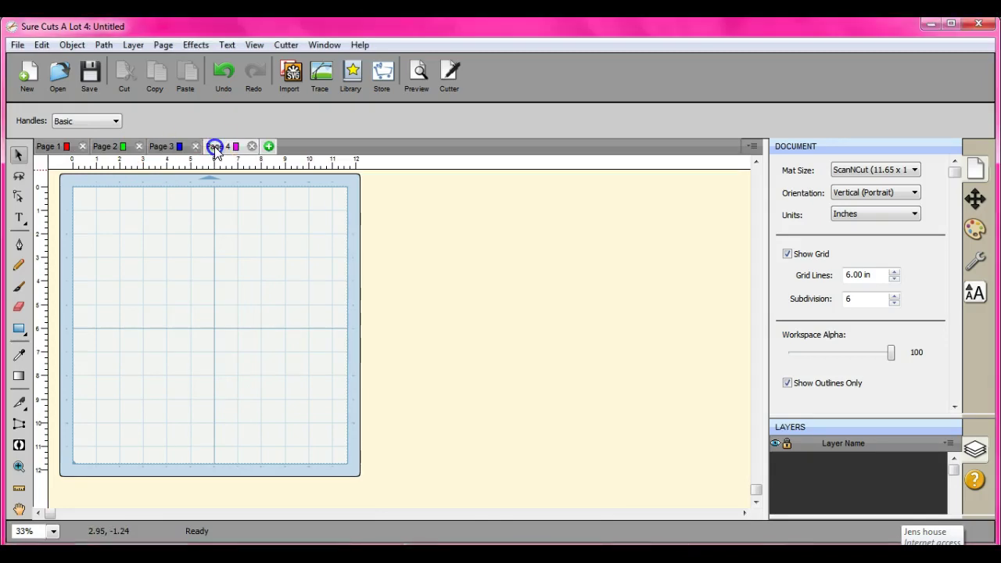
click(67, 147)
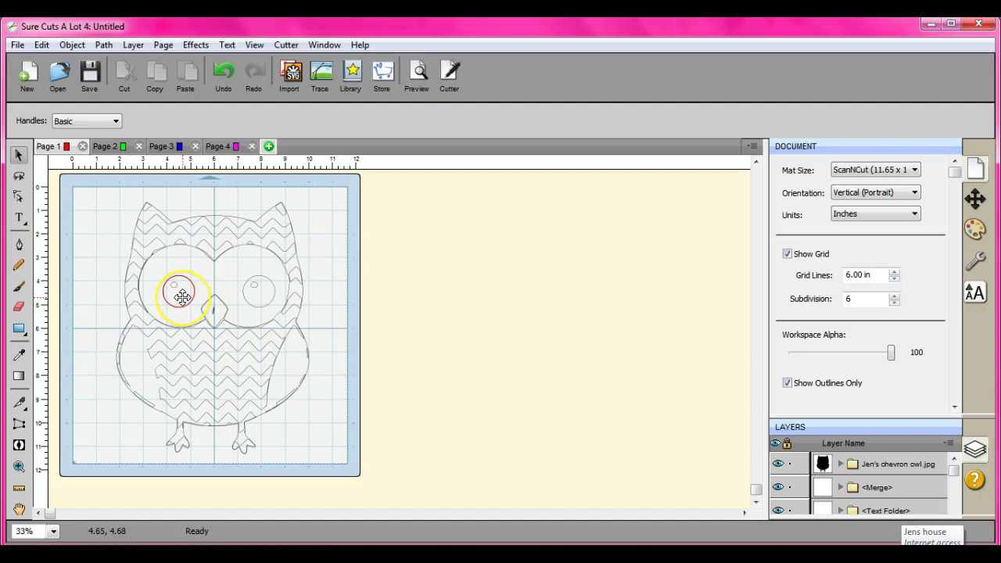
- Send the owl's left and right eye circles to another page with Send Layer to Page
click(182, 296)
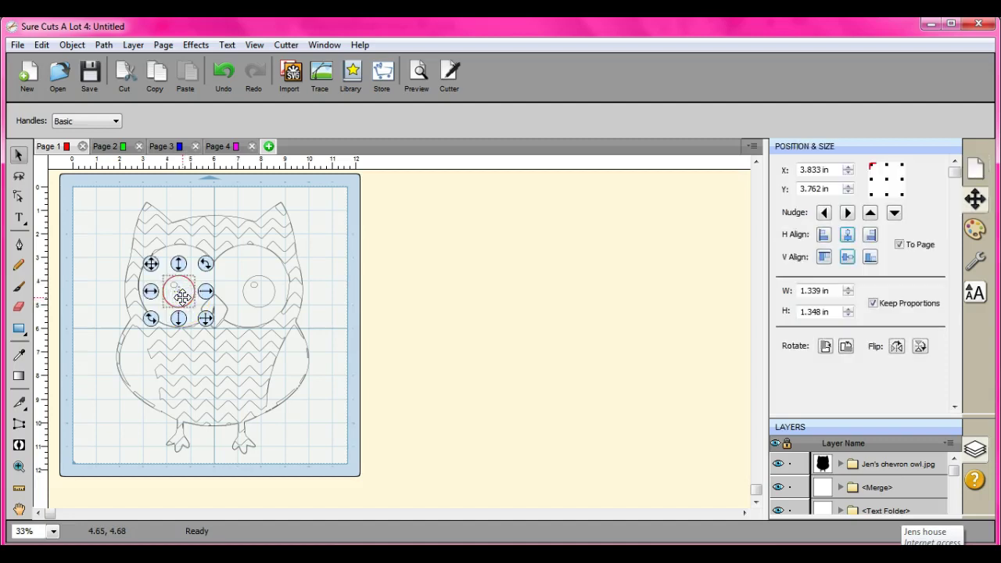
drag(182, 297, 234, 294)
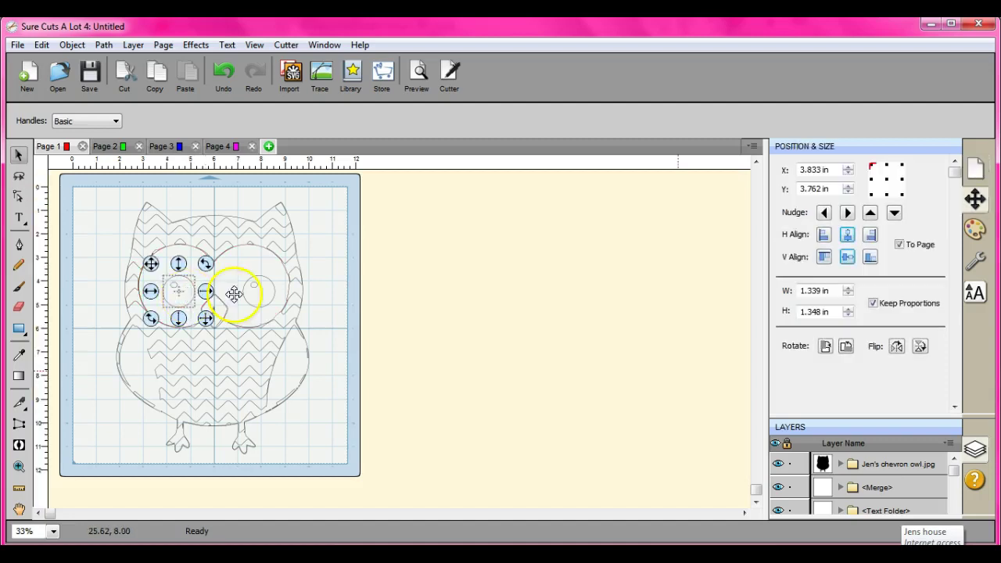
click(949, 444)
click(941, 404)
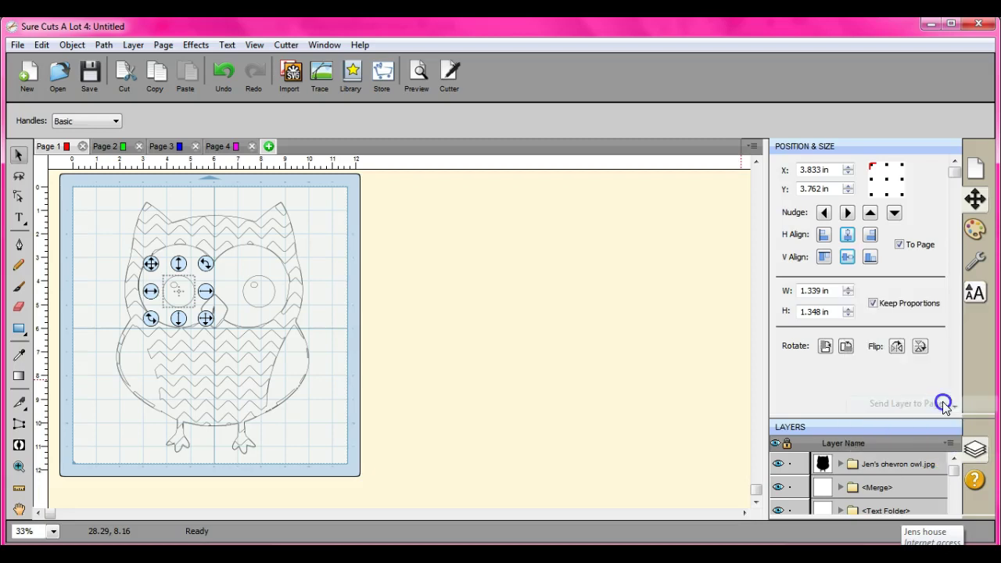
click(579, 334)
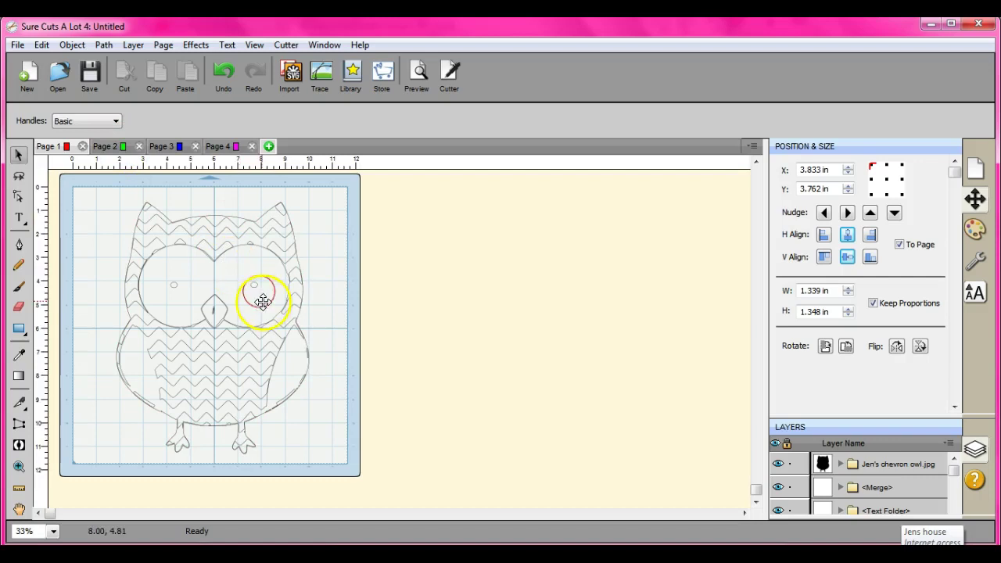
click(261, 301)
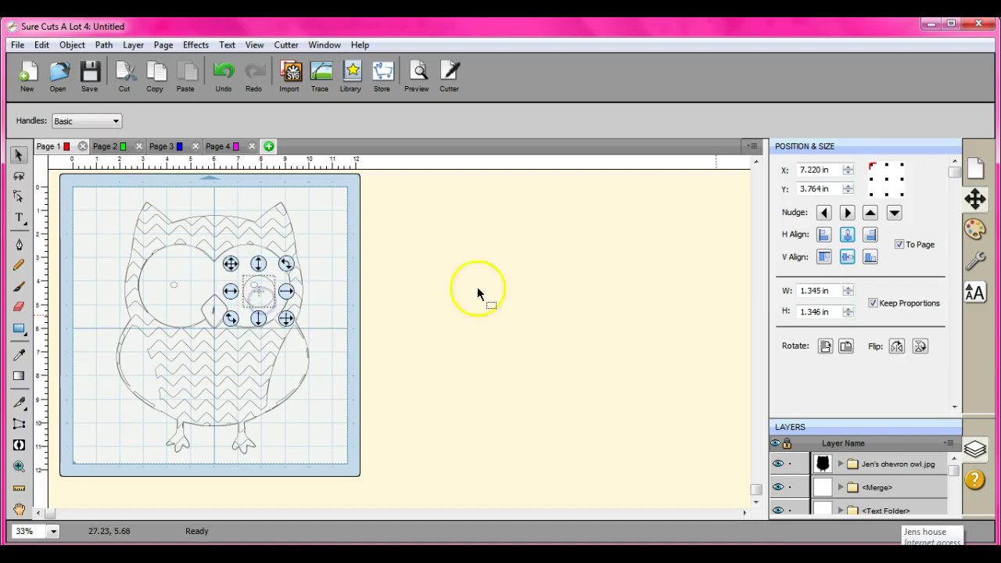
click(949, 443)
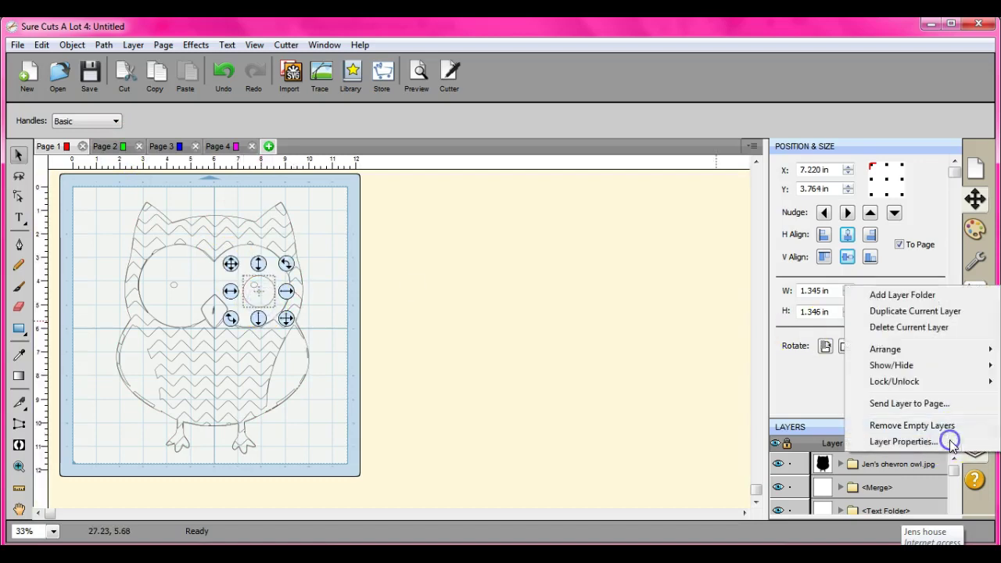
click(933, 406)
click(576, 333)
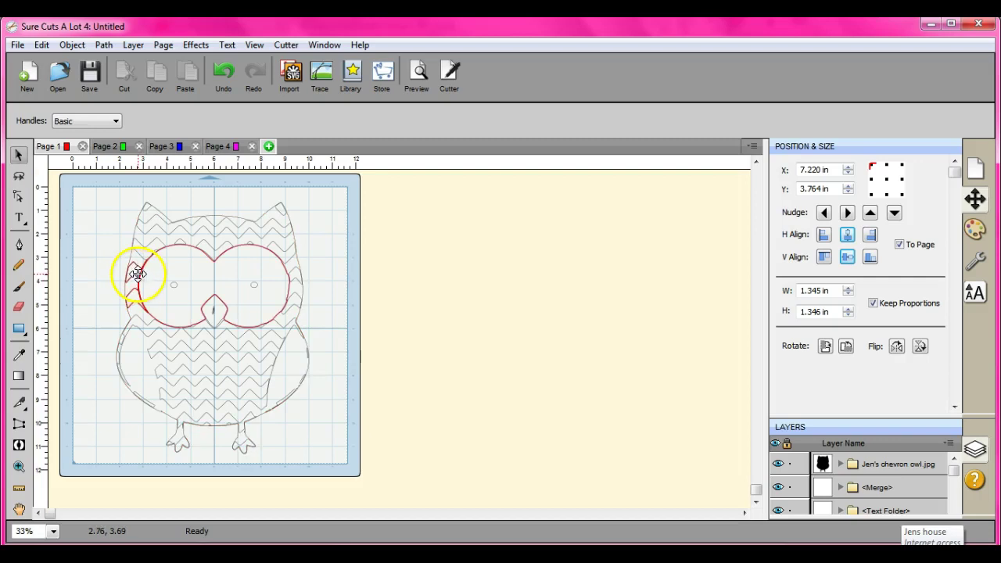
- With the Knife tool ready, zoom to 150% on the owl's left edge
click(18, 404)
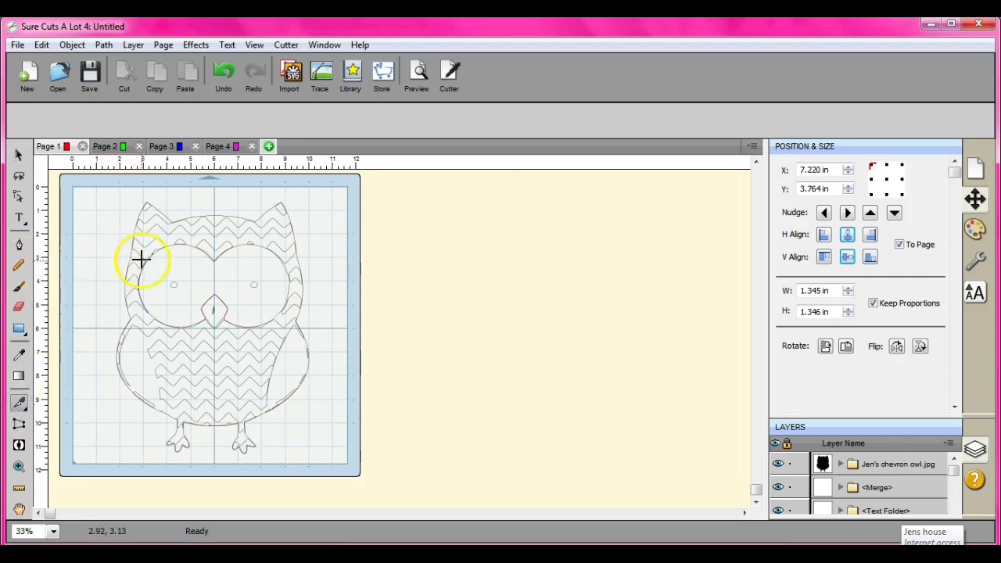
click(54, 533)
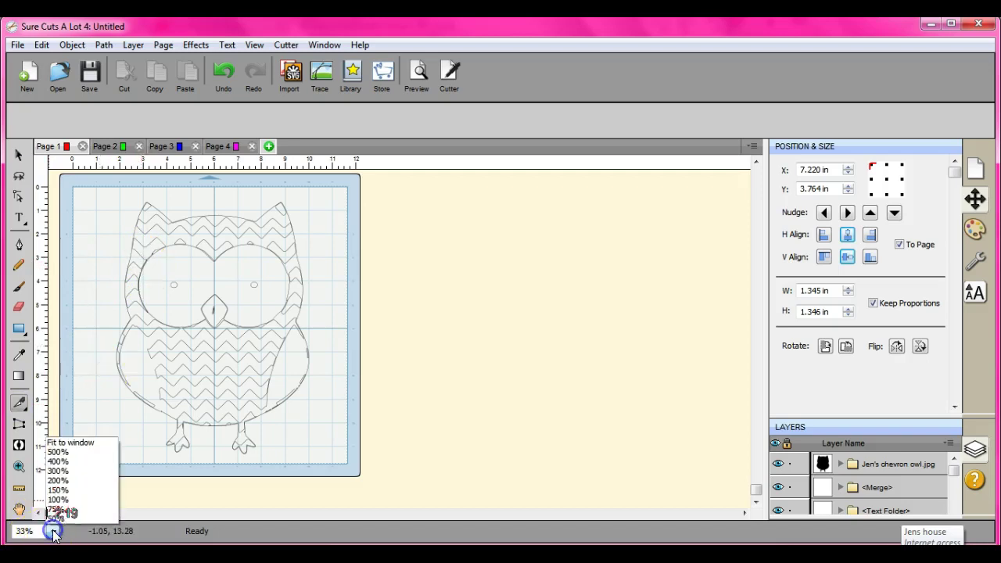
click(63, 489)
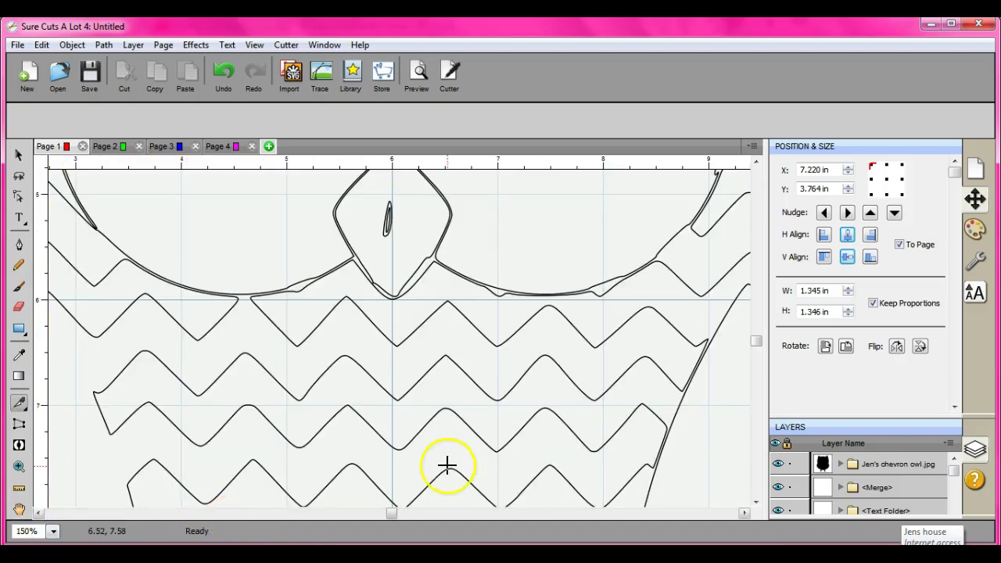
drag(391, 514, 244, 512)
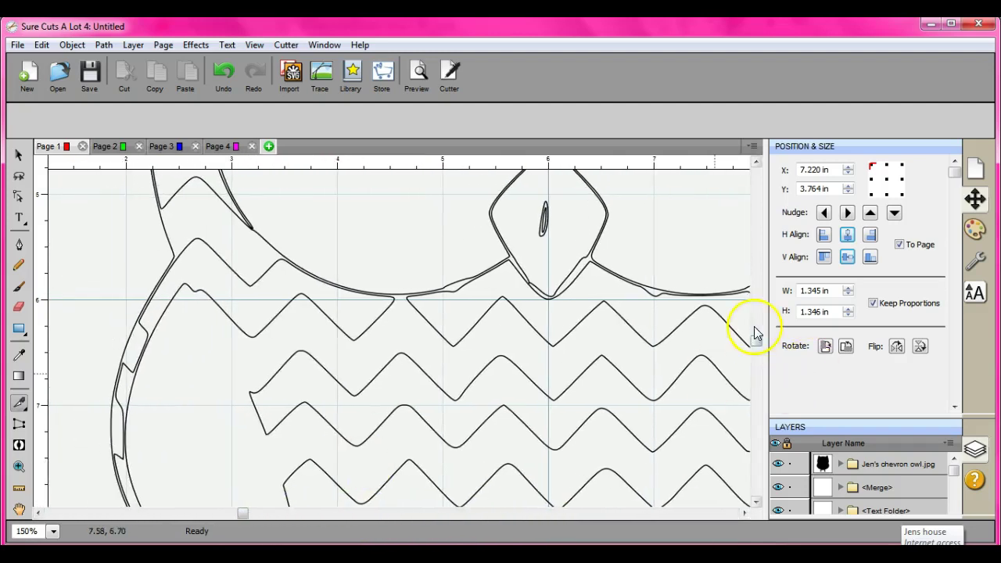
mouse_move(757, 339)
mouse_down()
mouse_move(763, 242)
mouse_move(761, 257)
mouse_up()
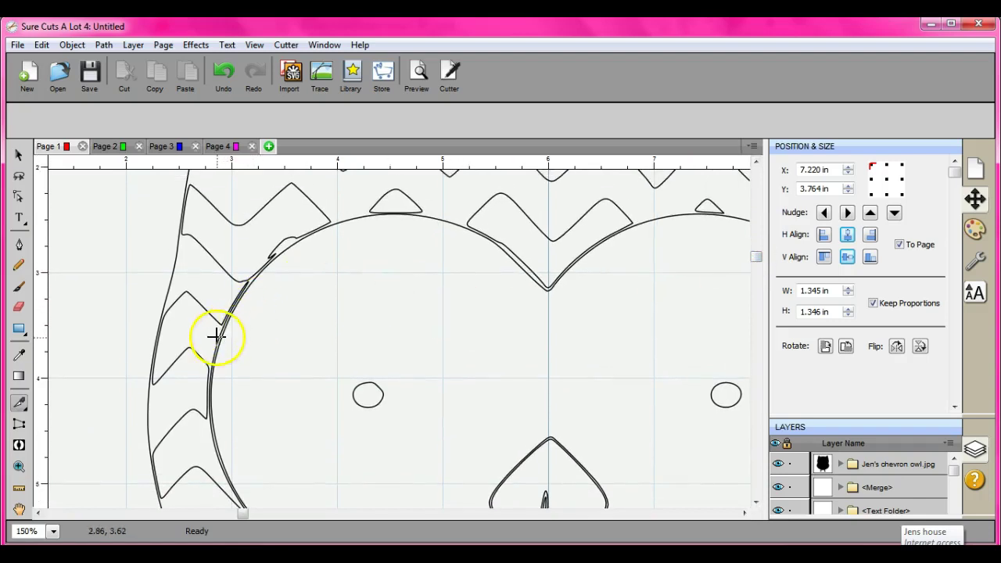
- Select the large arc and the chevron band shapes on the owl's left edge
click(19, 154)
click(225, 340)
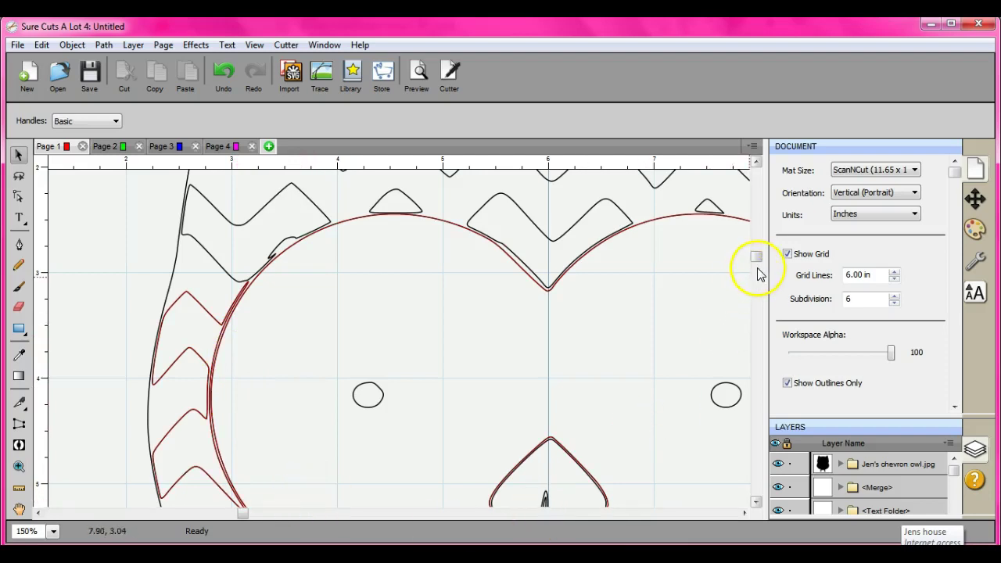
drag(758, 264, 757, 272)
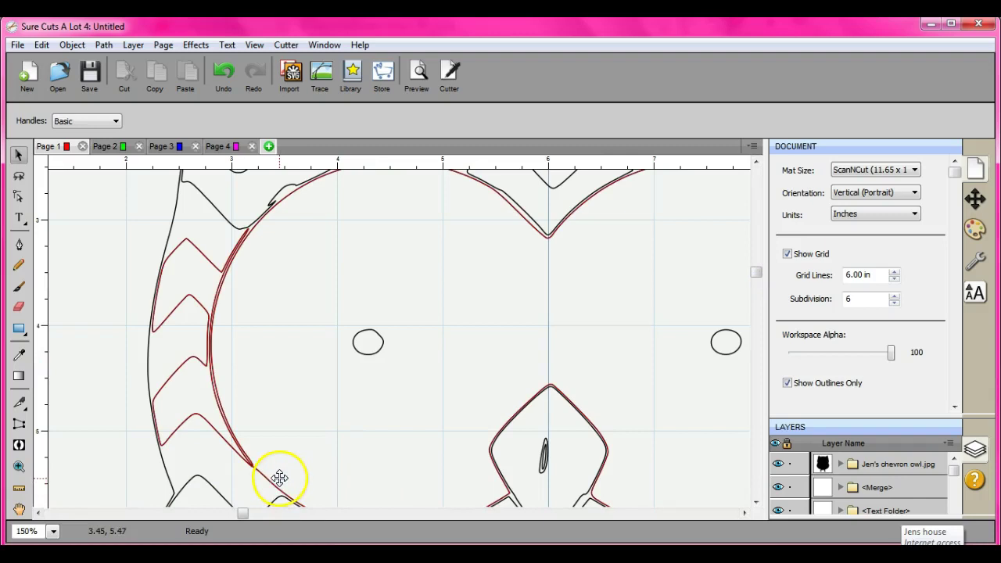
click(258, 474)
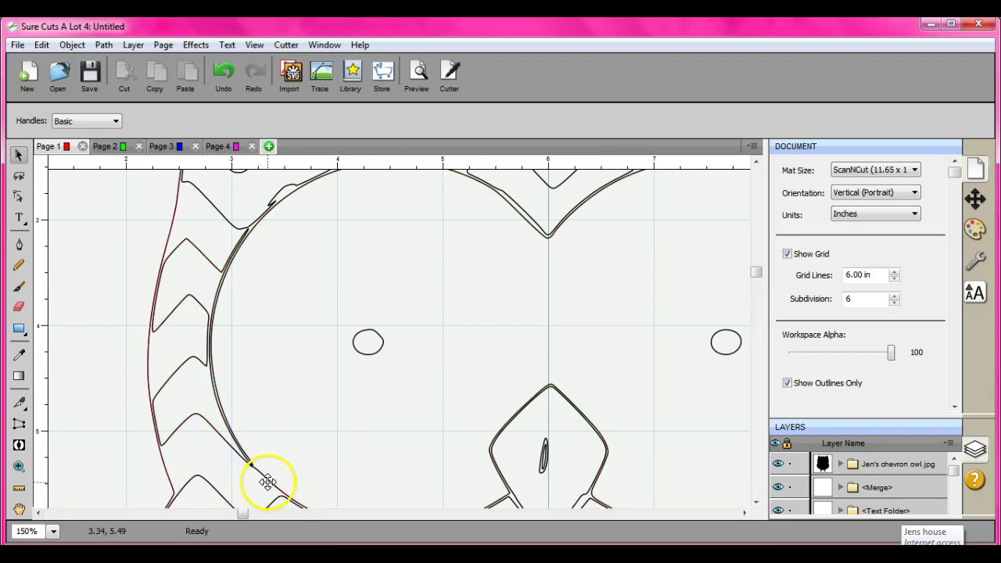
click(269, 477)
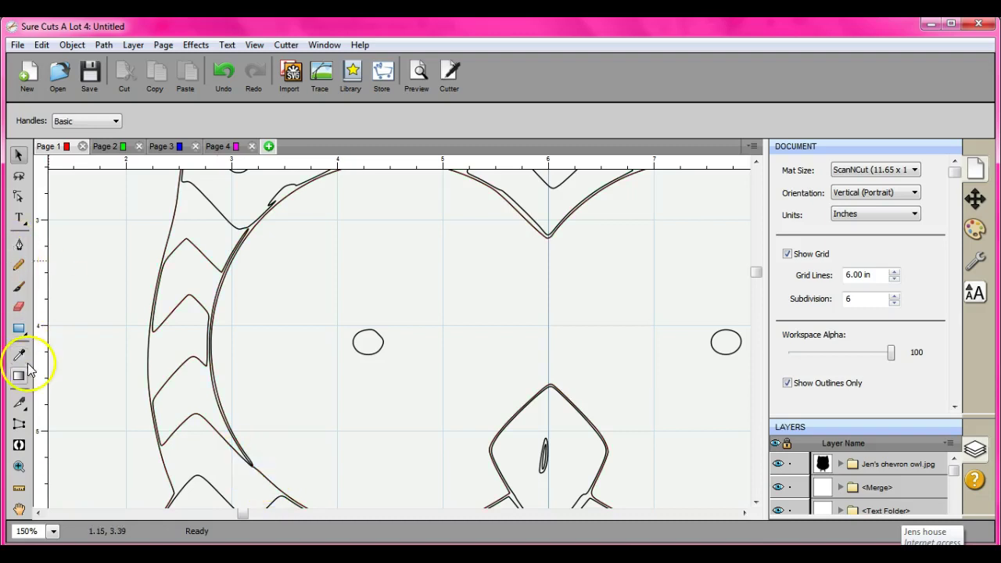
- Knife-slice the arc away from the chevron band and check the resulting pieces
click(19, 403)
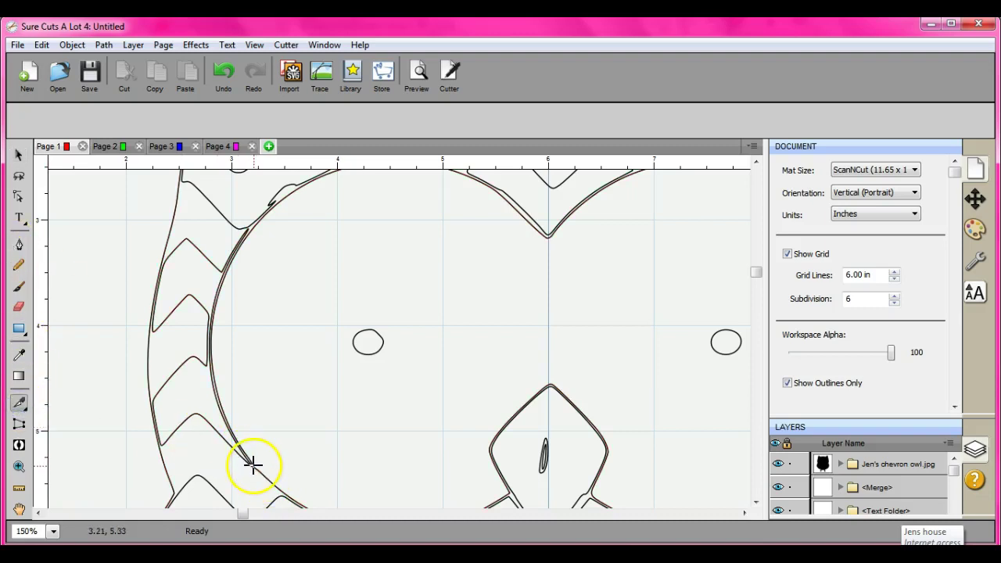
click(254, 465)
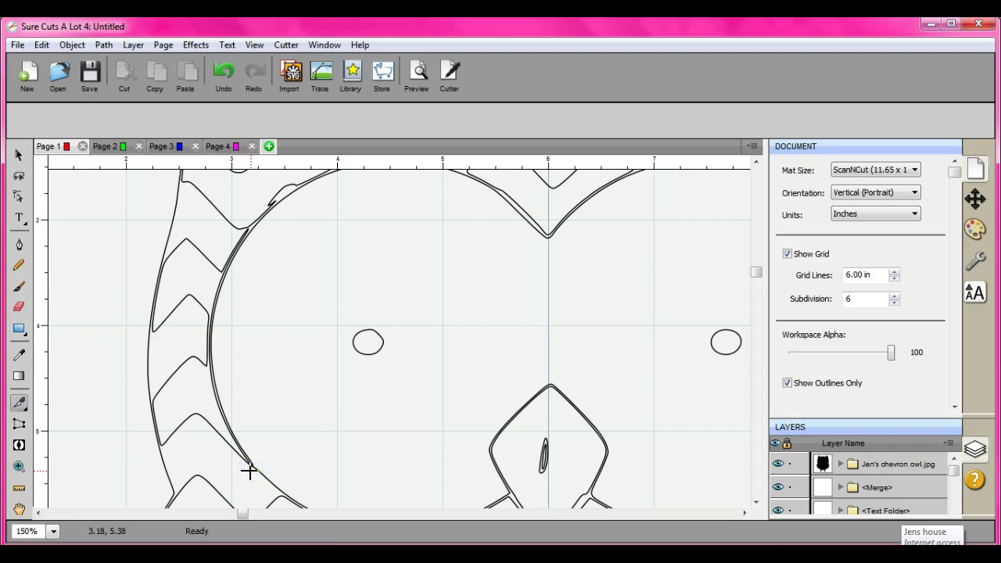
mouse_move(249, 470)
mouse_down()
mouse_move(231, 449)
mouse_move(243, 436)
mouse_move(212, 438)
mouse_up()
click(15, 157)
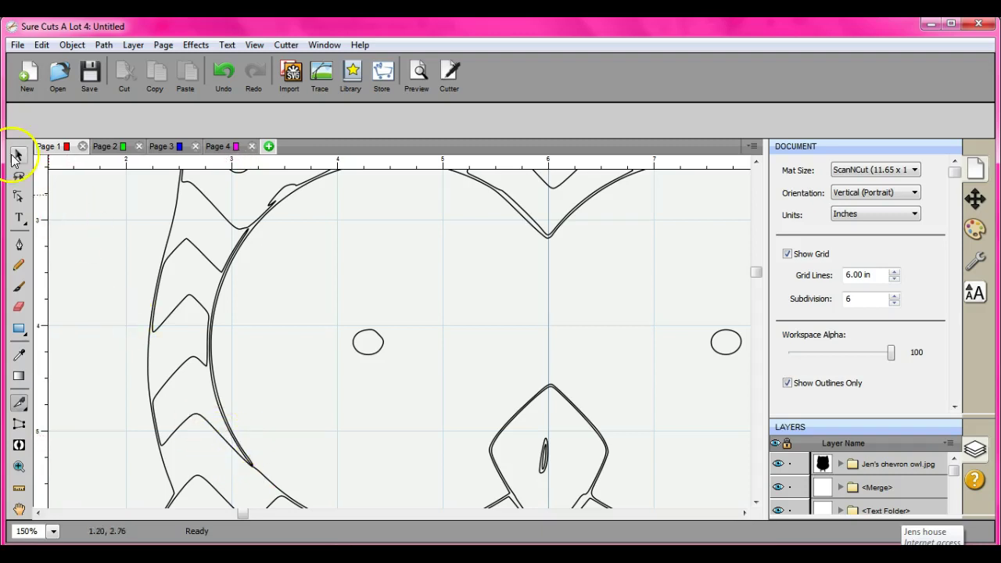
click(228, 395)
shift+click(186, 351)
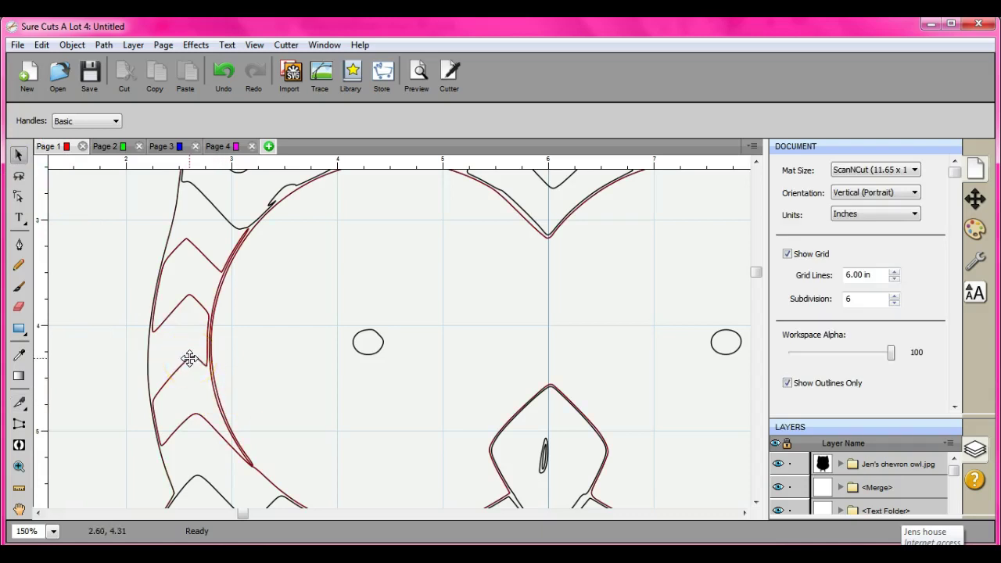
click(38, 172)
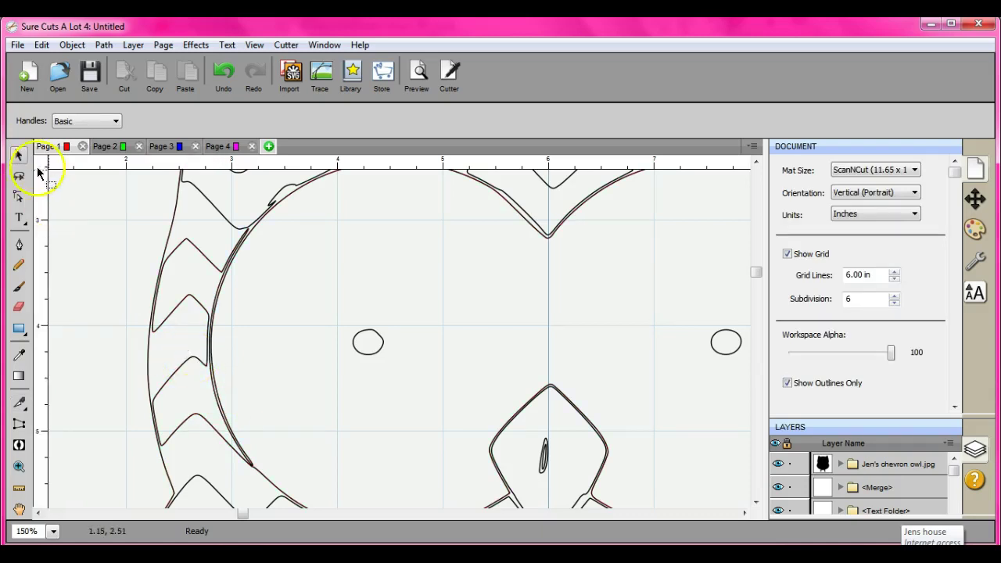
- Select the larger chevron band piece and nudge it up and back down to verify the cut
click(20, 405)
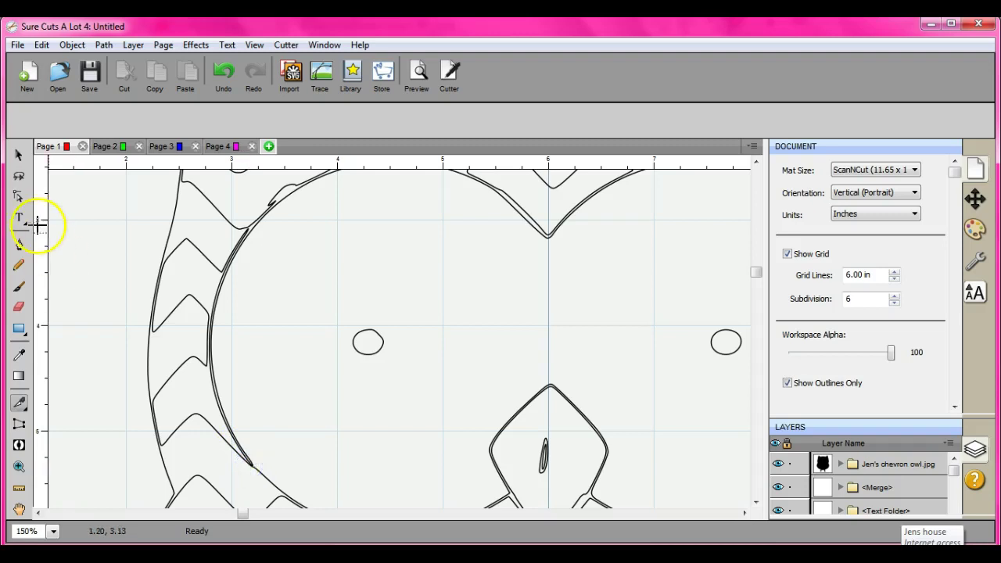
click(19, 154)
click(180, 358)
click(193, 361)
click(193, 361)
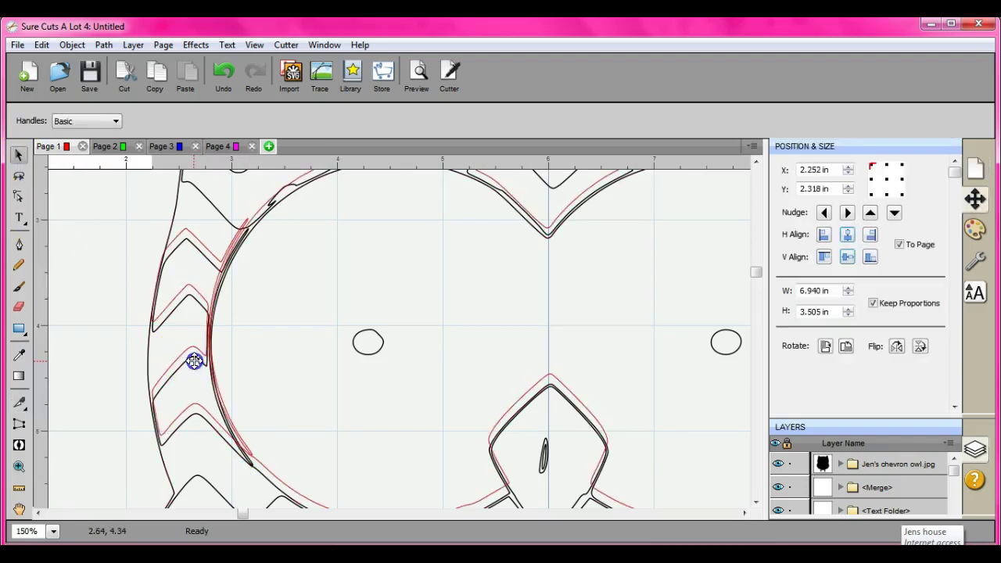
mouse_move(193, 362)
mouse_down()
mouse_move(181, 362)
mouse_move(196, 365)
mouse_up()
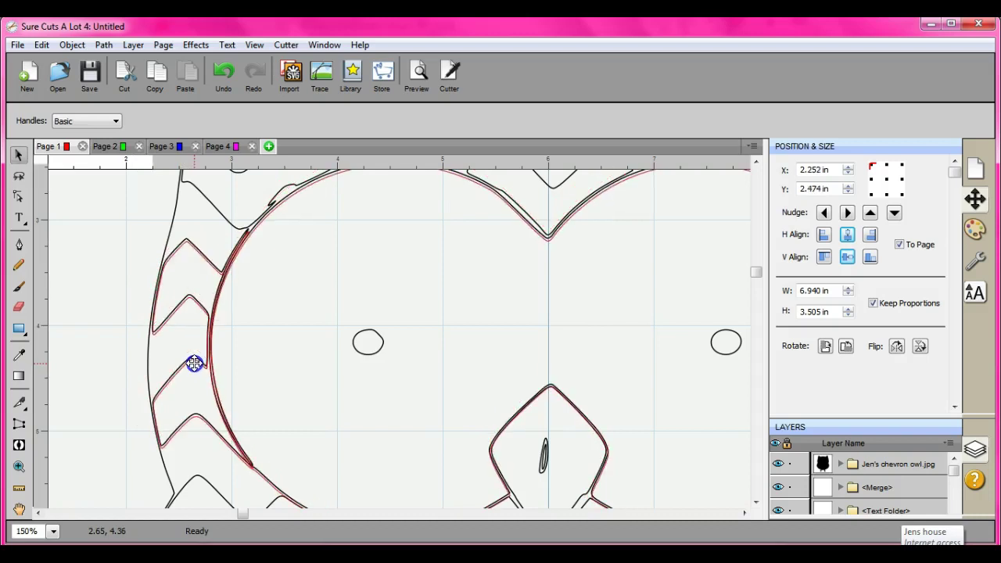
key(Up)
key(Up)
key(Down)
key(Down)
- Check the leftmost outer curve, then zoom out to 50% to see the whole owl
click(194, 364)
click(317, 319)
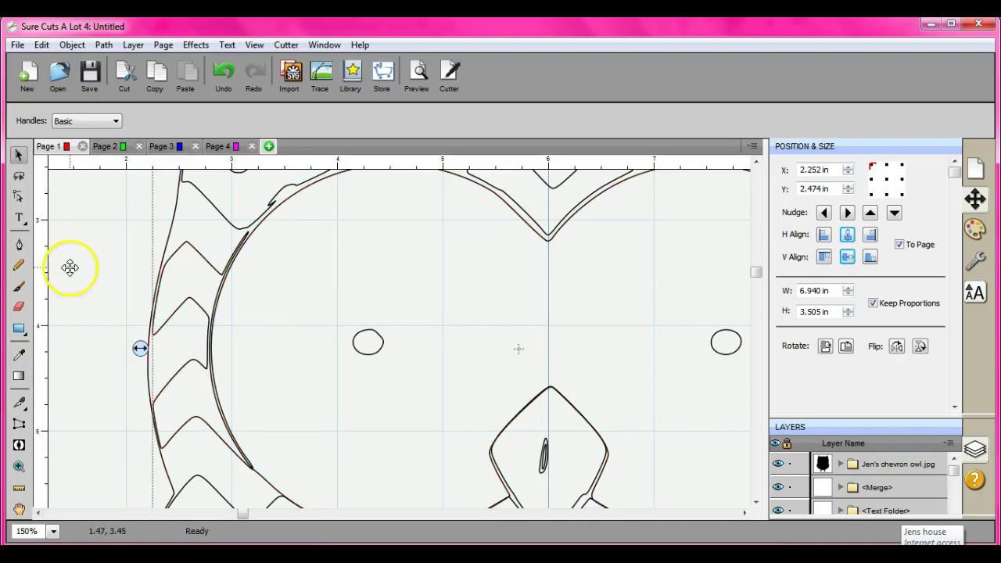
click(19, 377)
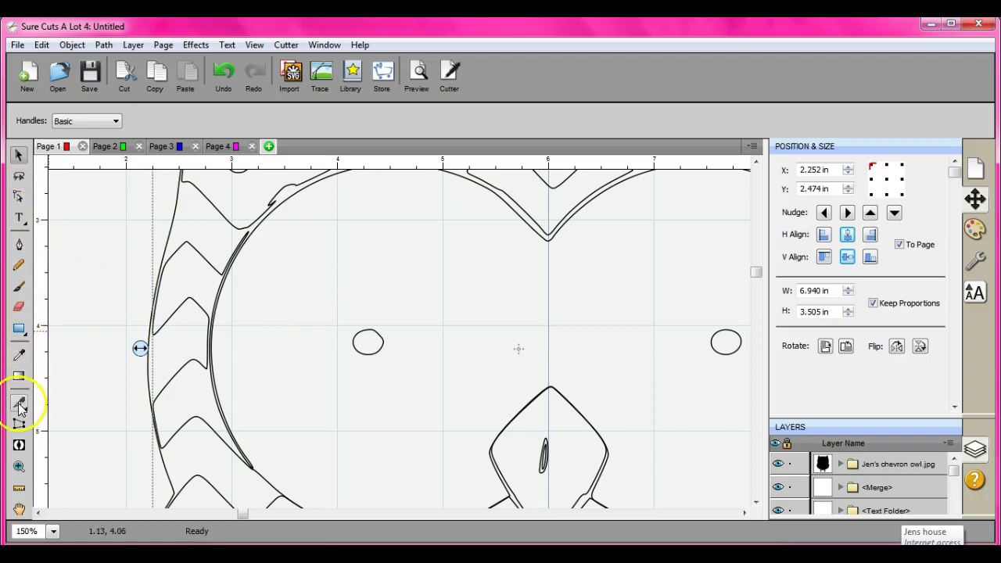
click(18, 402)
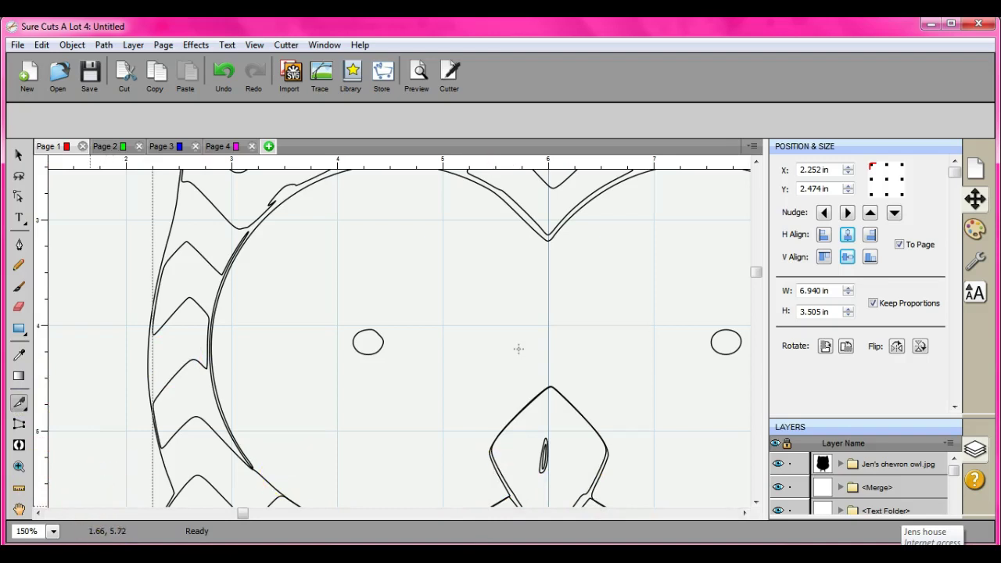
click(53, 531)
click(61, 518)
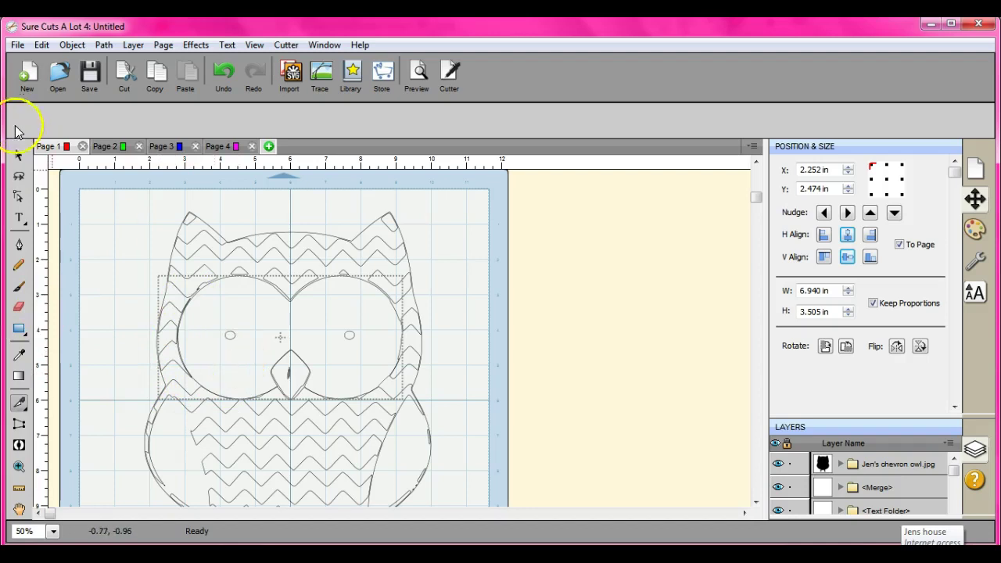
- Return to the Select tool and set the zoom box to 33% to fit the whole mat
click(19, 155)
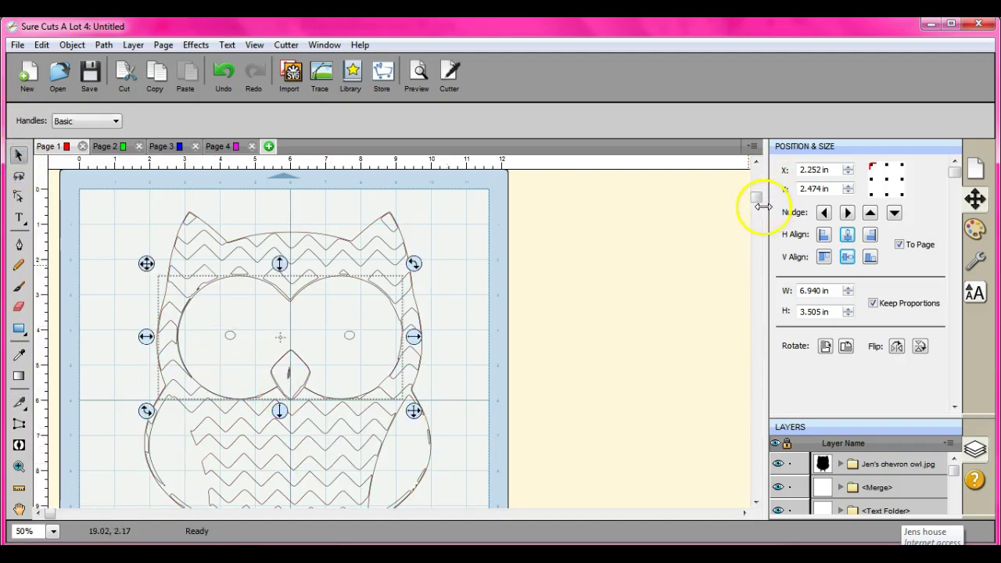
drag(756, 196, 759, 271)
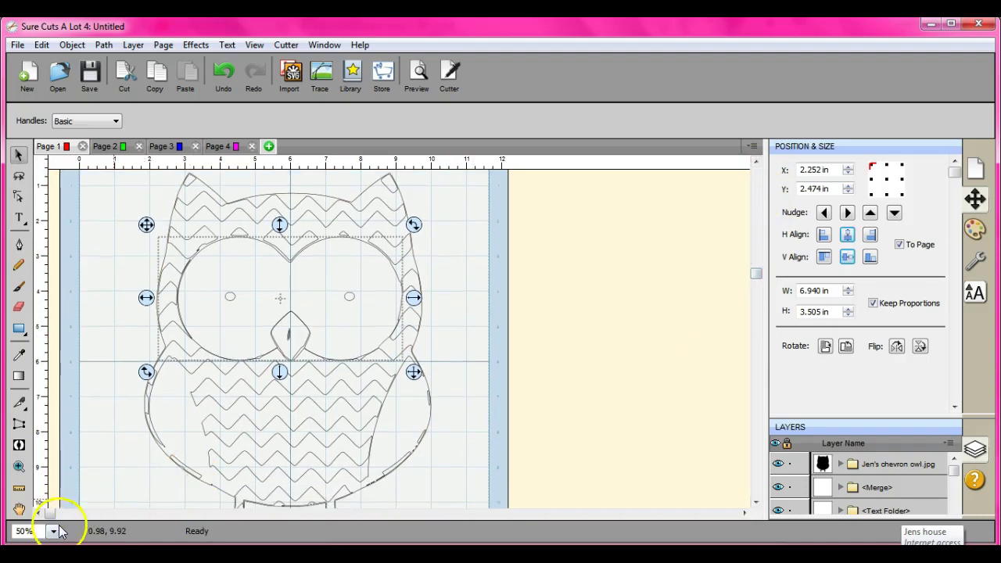
double_click(11, 532)
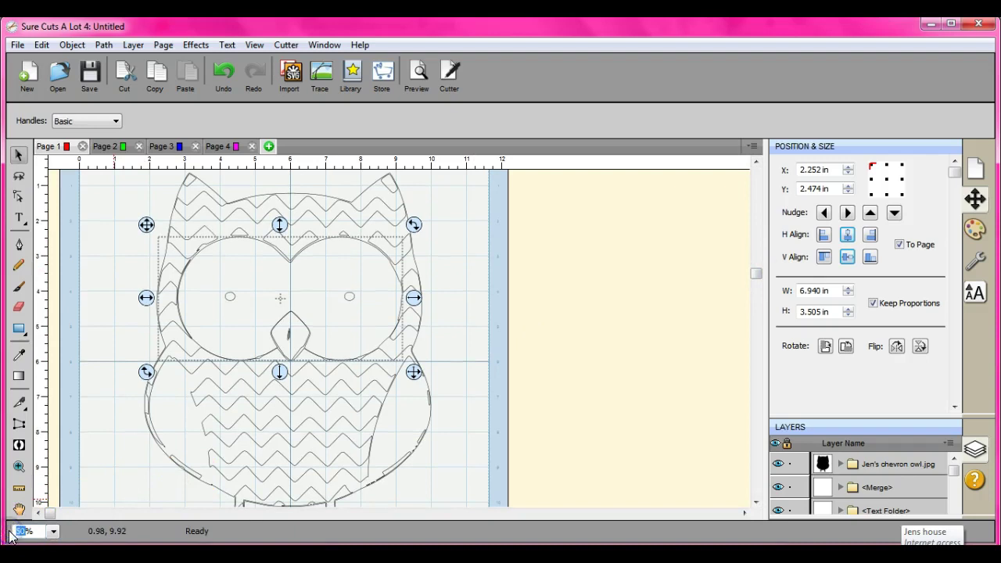
text(33)
key(Return)
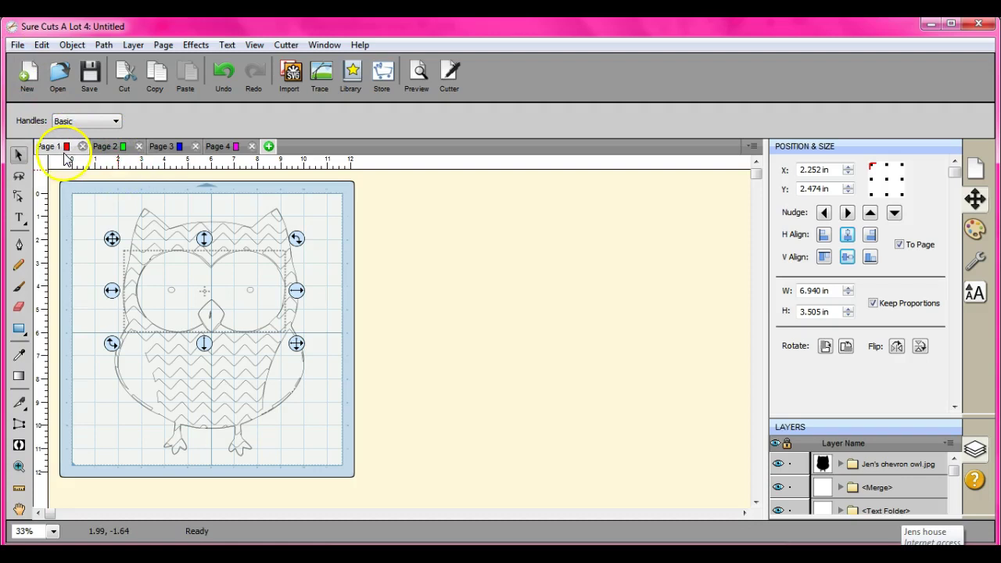
- After checking Page 2, uncheck Show Outlines Only on Page 1 so the owl shows filled
click(111, 144)
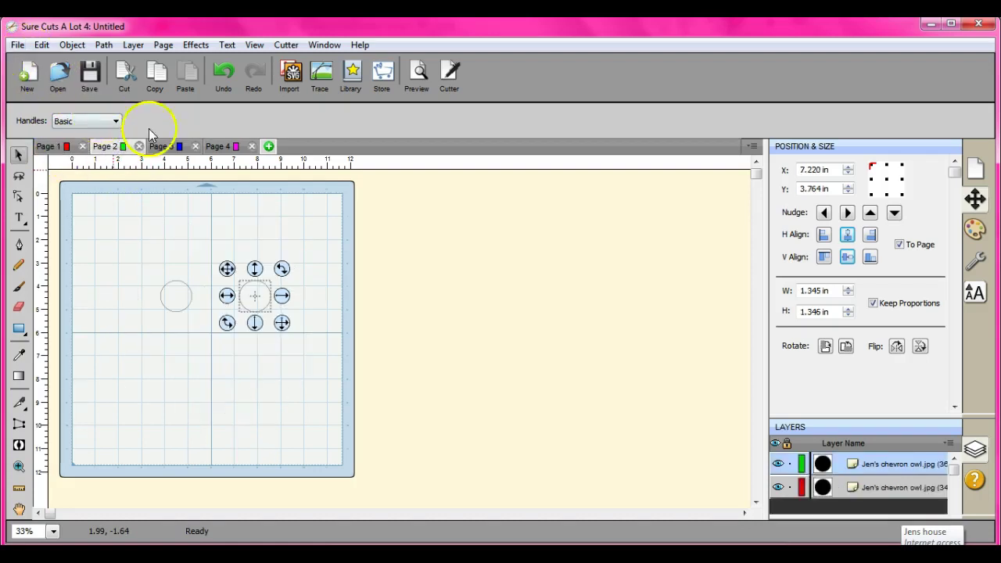
click(52, 146)
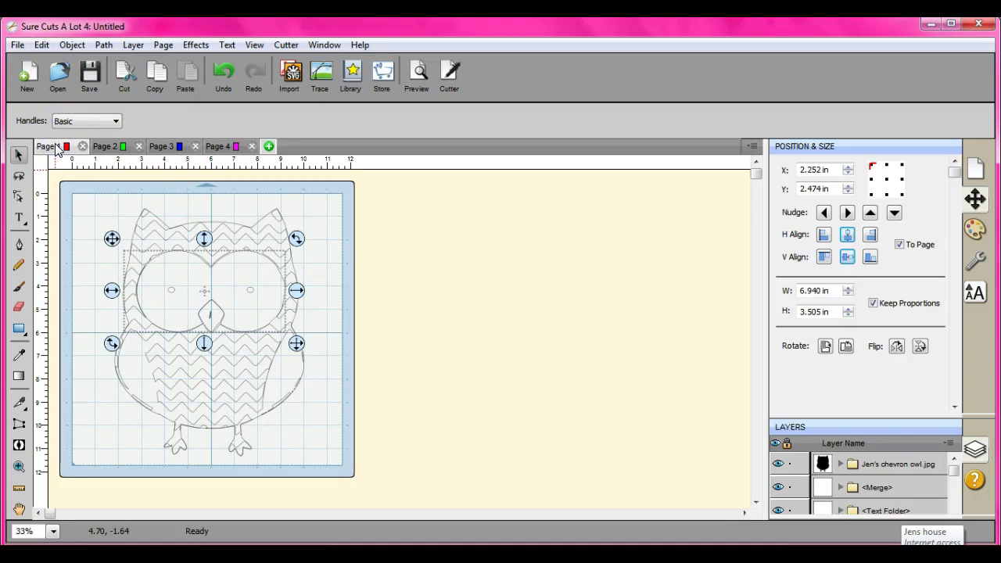
click(183, 265)
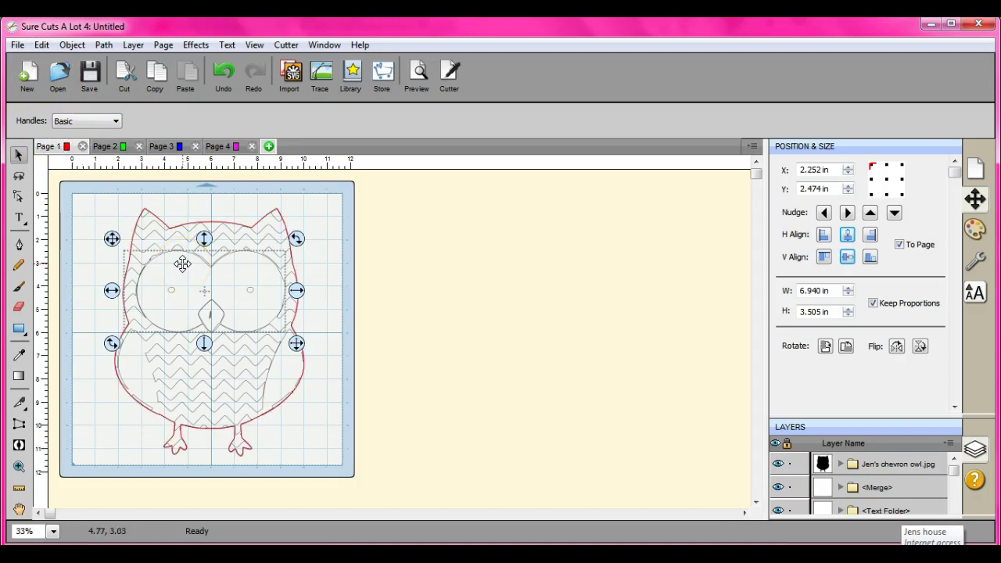
click(371, 331)
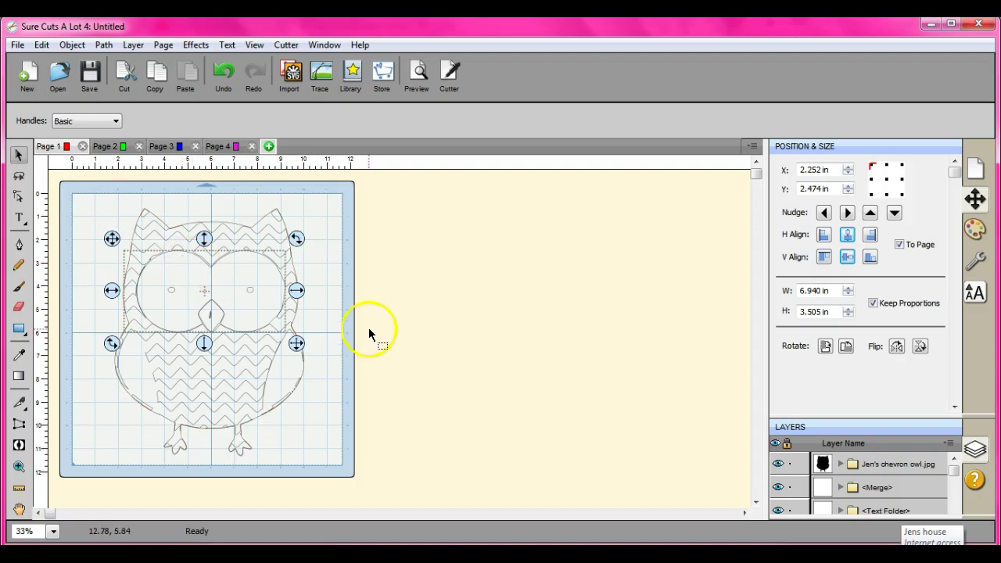
click(787, 384)
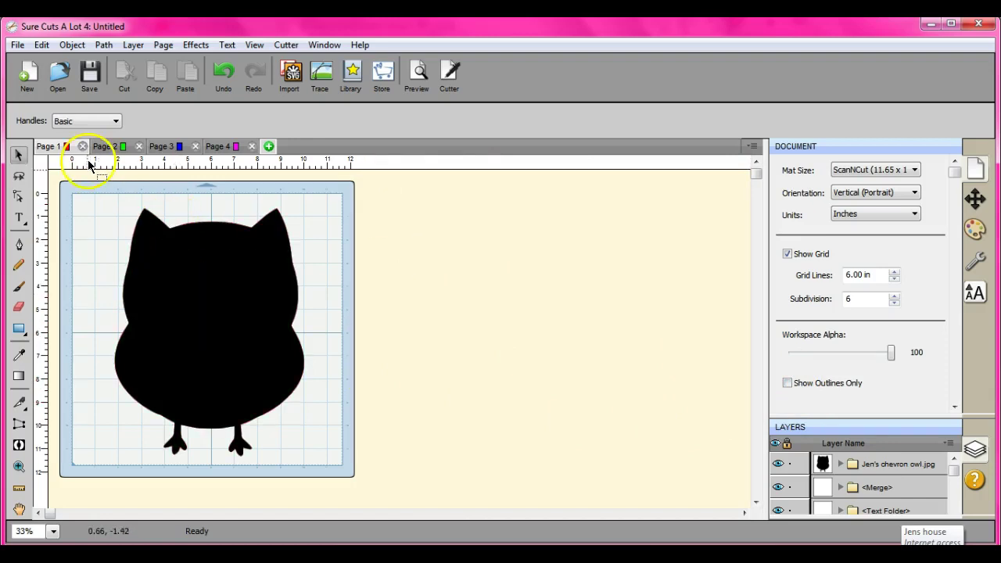
- Marquee-select the whole owl, apply Object > Merge, then switch to Page 2's eye circles
drag(101, 202, 343, 475)
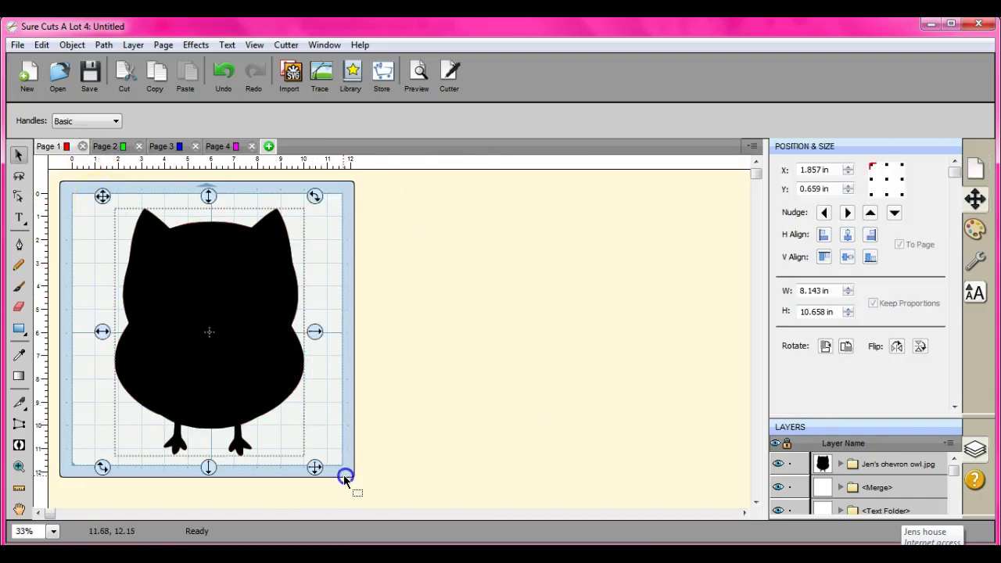
click(71, 44)
click(94, 188)
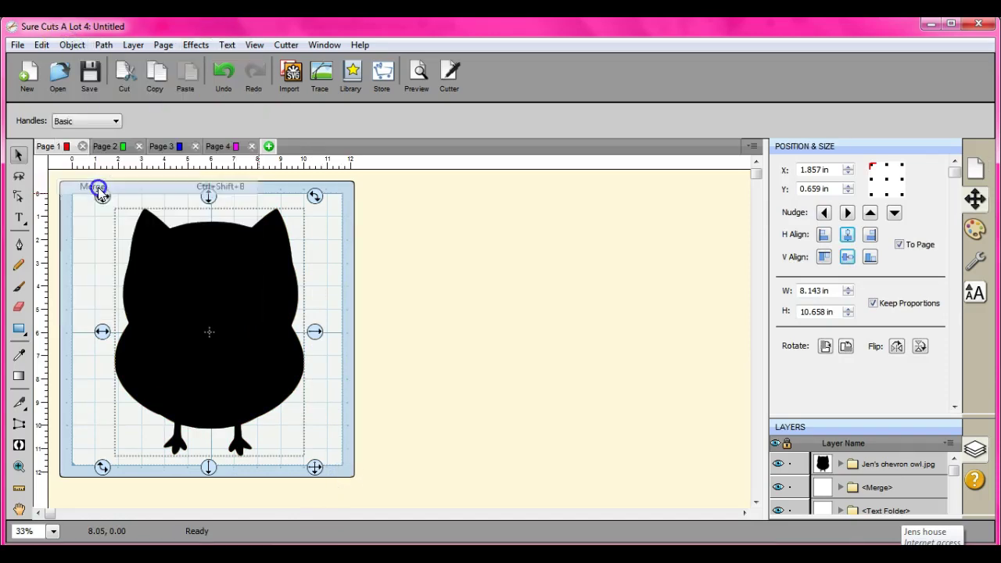
click(116, 147)
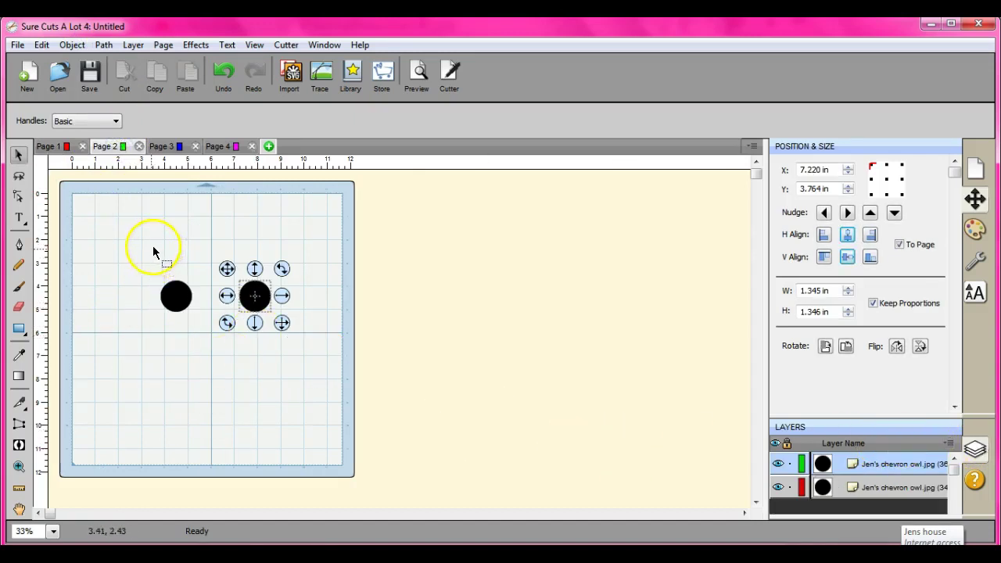
- Send both black eye circles from Page 2 to Page 1, then select them together with the owl
drag(151, 249, 337, 360)
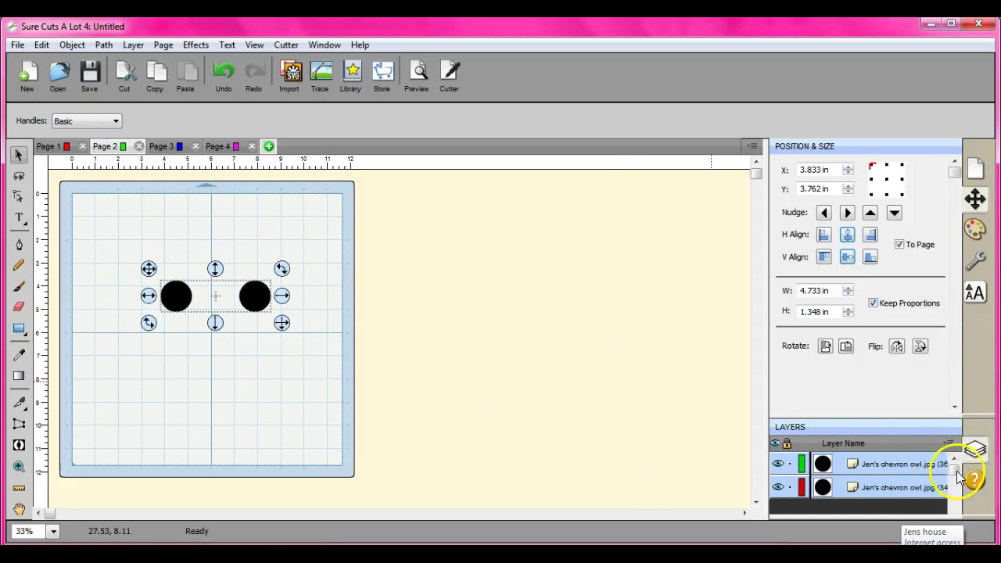
click(949, 443)
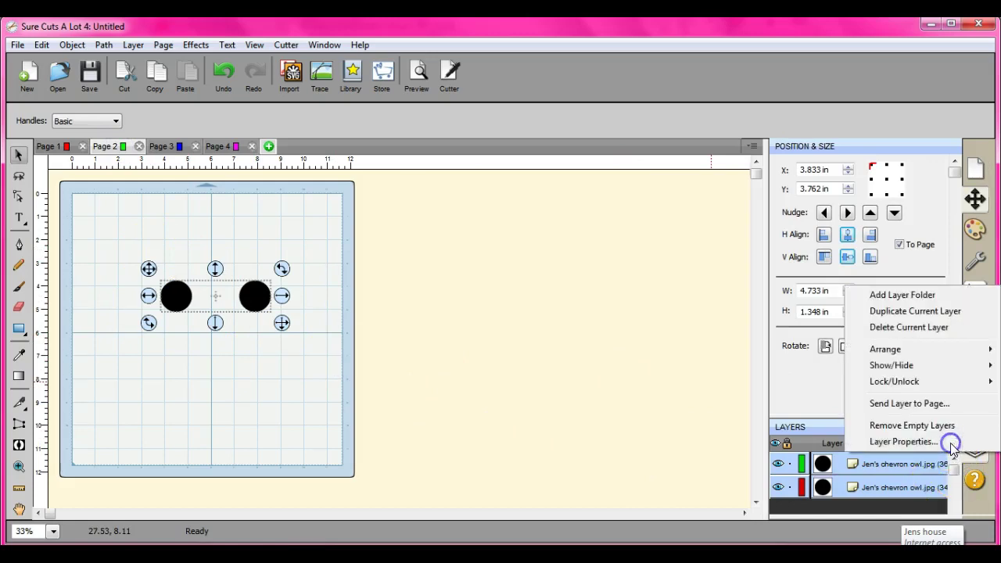
click(935, 402)
click(570, 343)
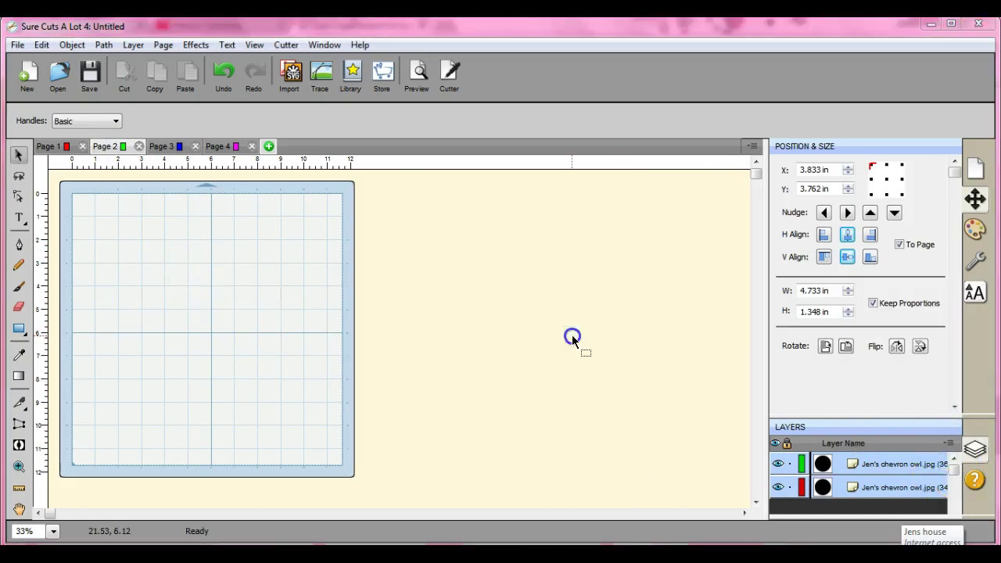
click(65, 149)
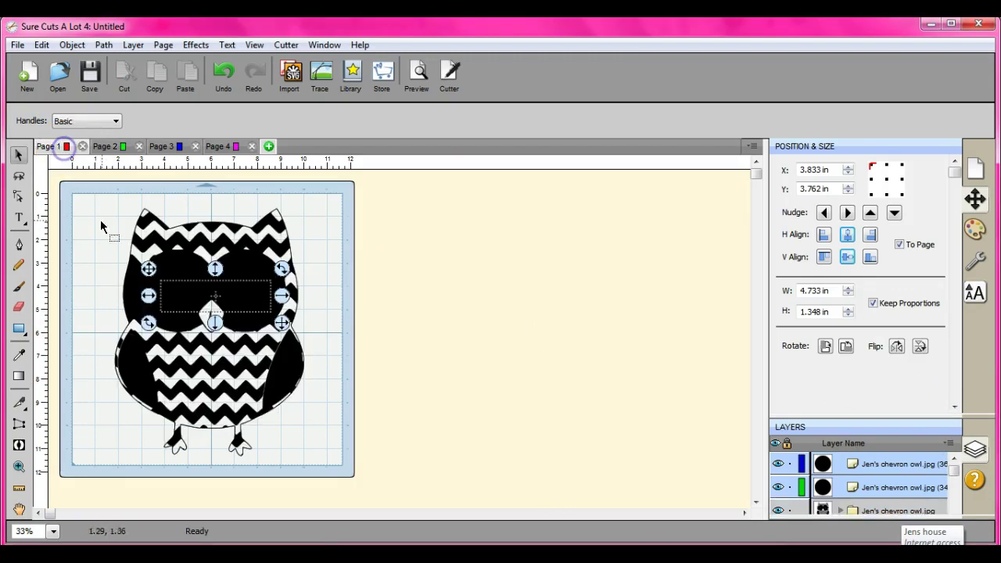
drag(89, 201, 358, 504)
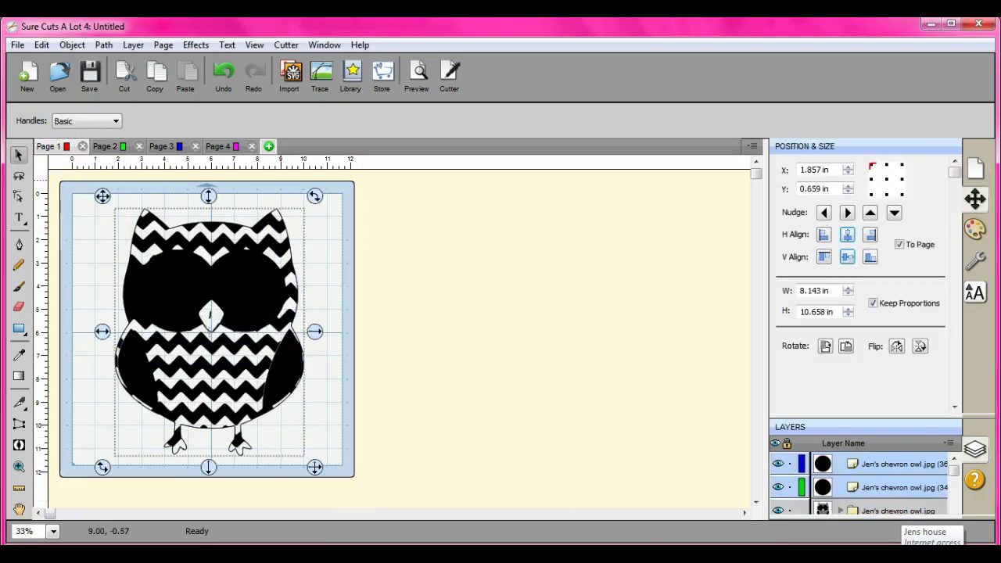
- Merge the selected eye circles into the owl with Object > Merge, then select the merged owl
click(72, 45)
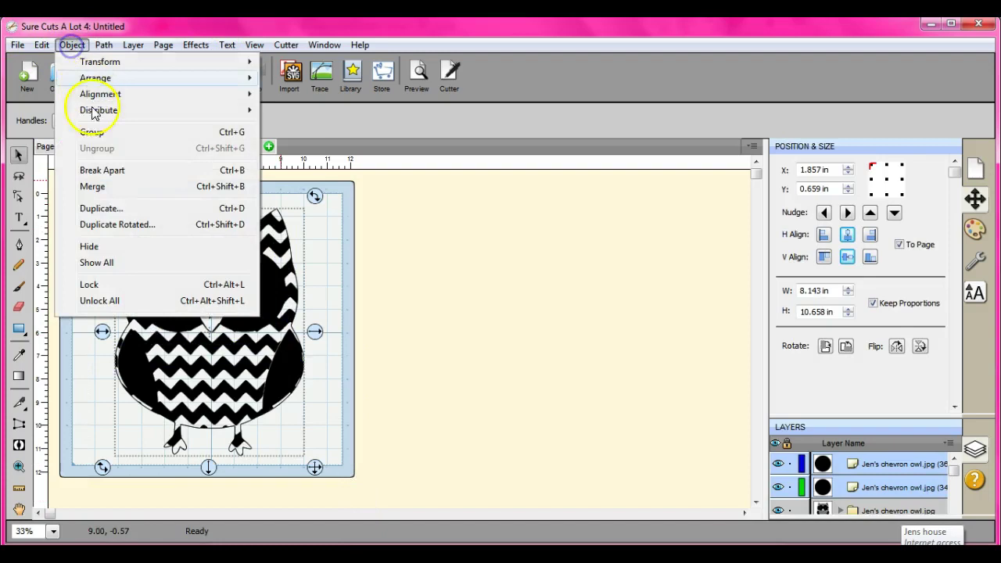
click(101, 187)
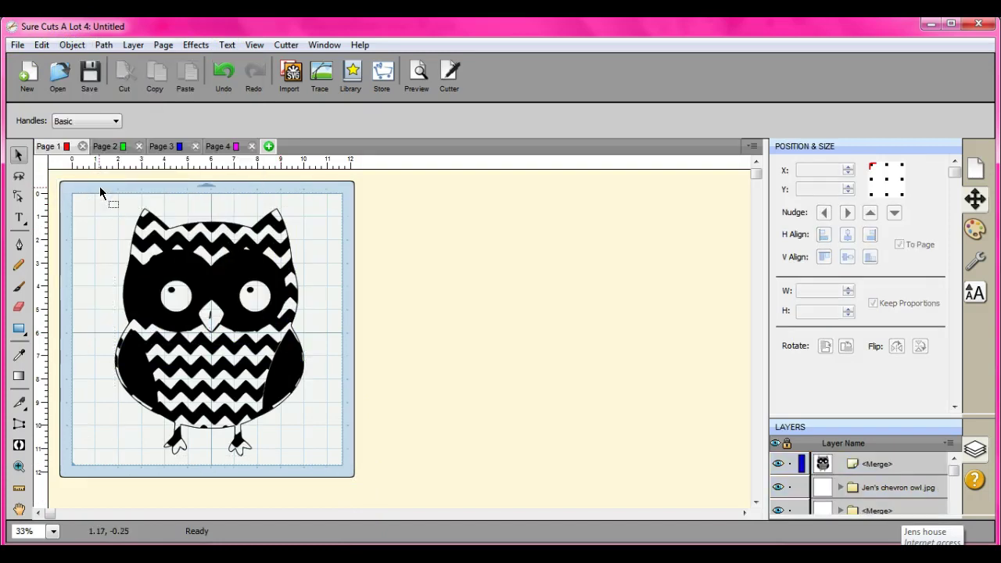
click(242, 333)
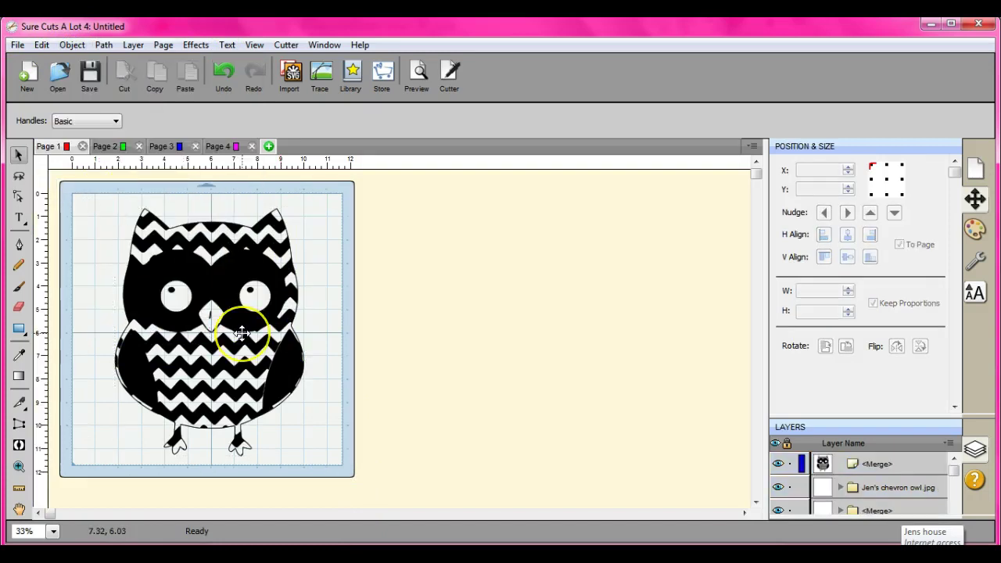
click(198, 268)
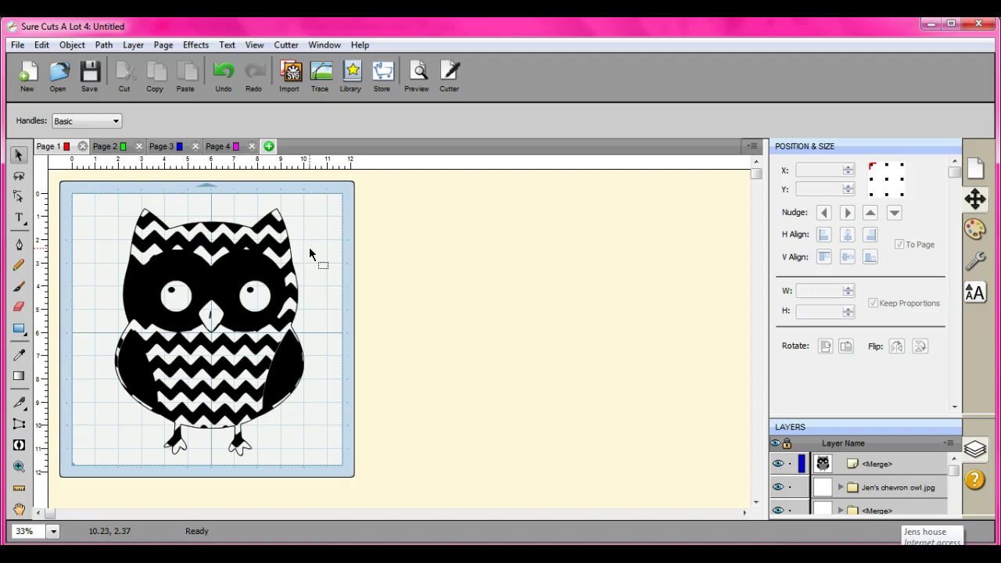
click(32, 512)
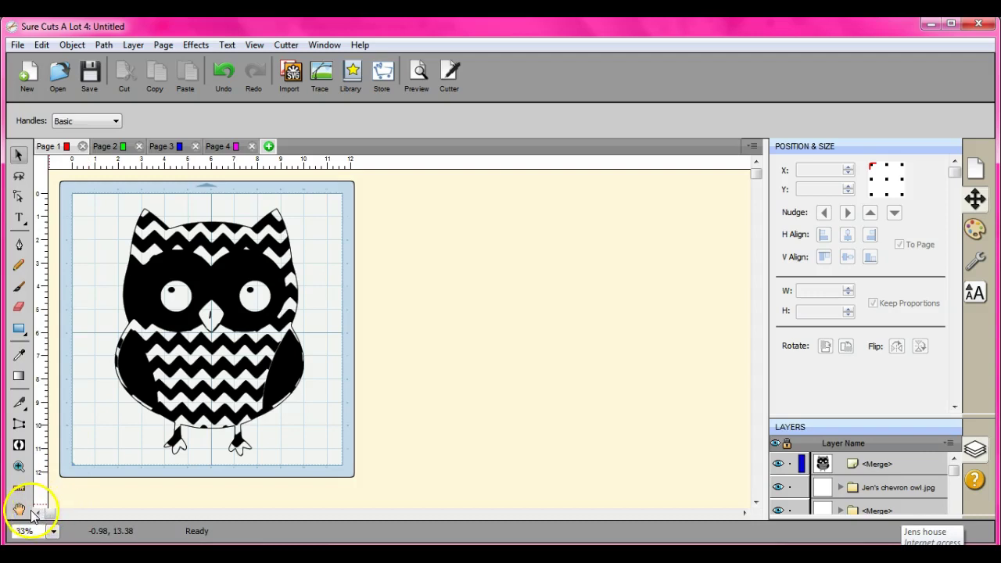